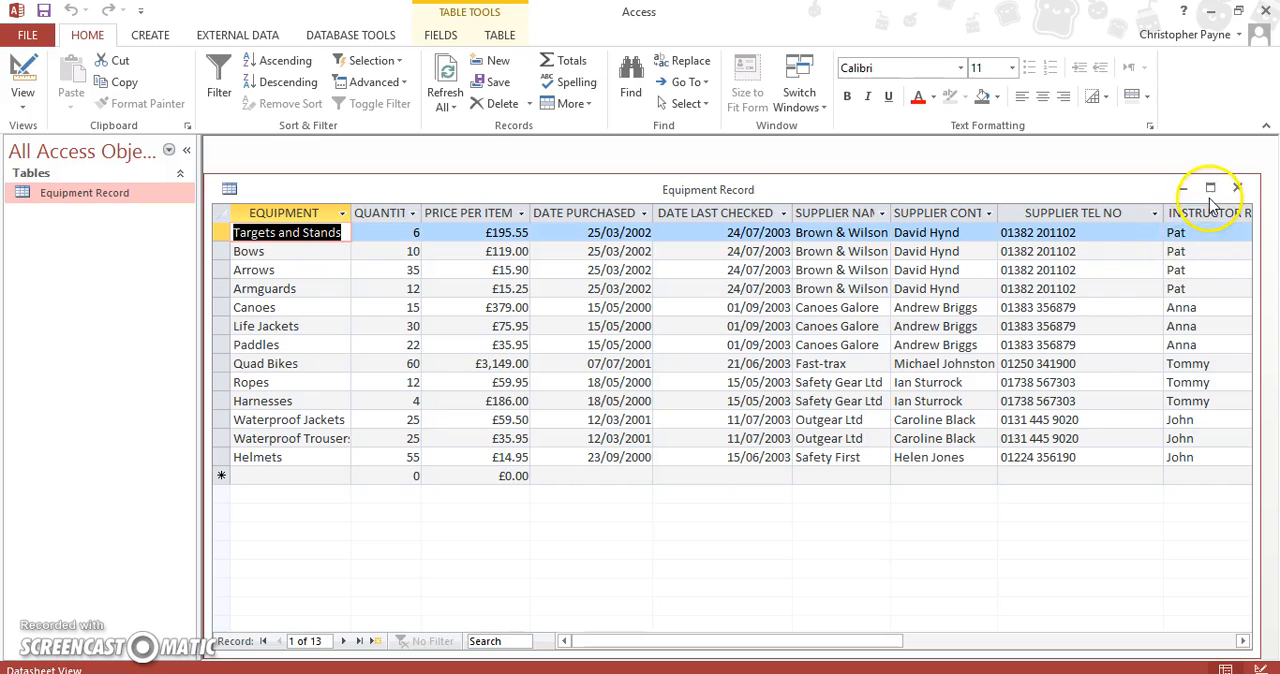
# Maximize the Equipment Record table and widen the SUPPLIER NAME and SUPPLIER CONTACT columns
pyautogui.click(1210, 187)
pyautogui.moveTo(194, 500); pyautogui.dragTo(176, 500)
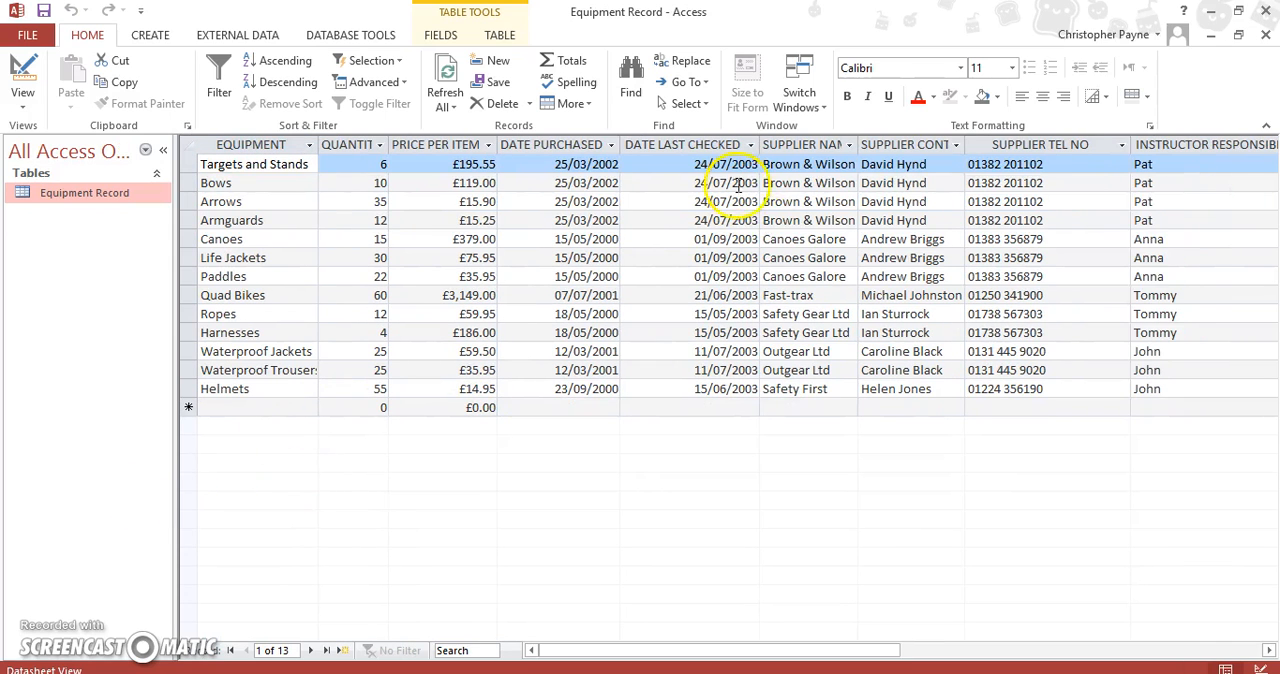
pyautogui.moveTo(858, 144); pyautogui.dragTo(882, 143)
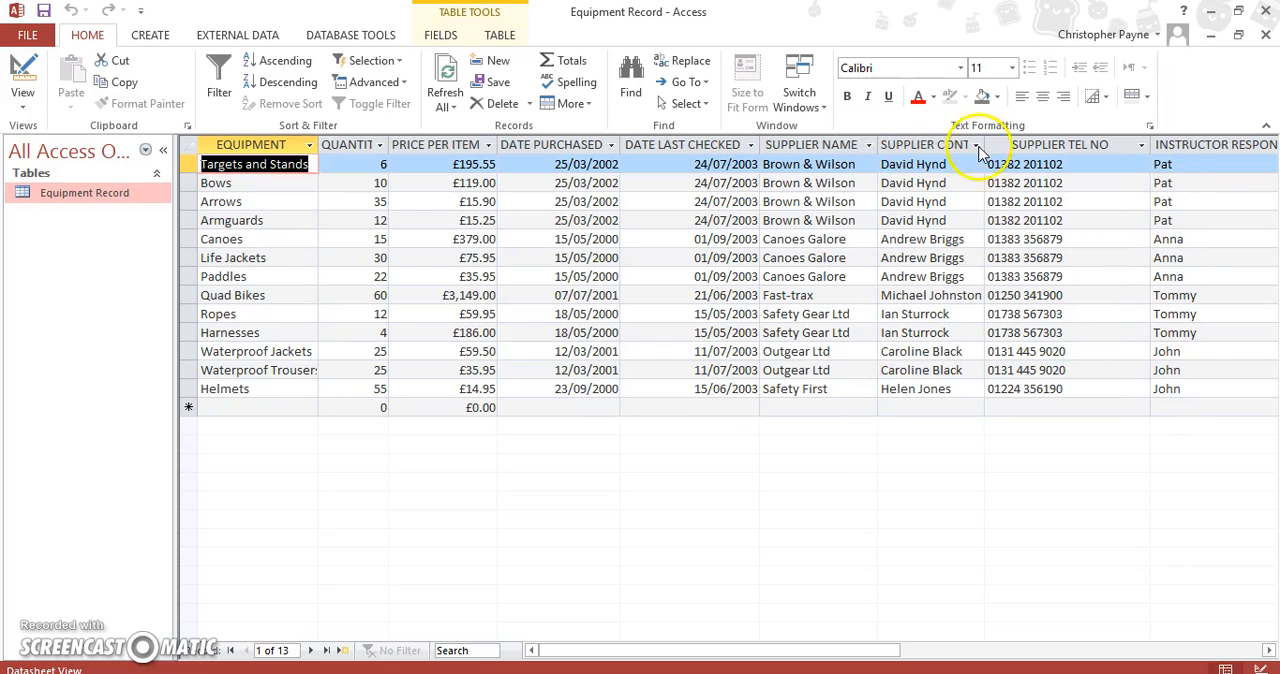
pyautogui.moveTo(985, 144); pyautogui.dragTo(994, 144)
pyautogui.moveTo(786, 650); pyautogui.dragTo(600, 622)
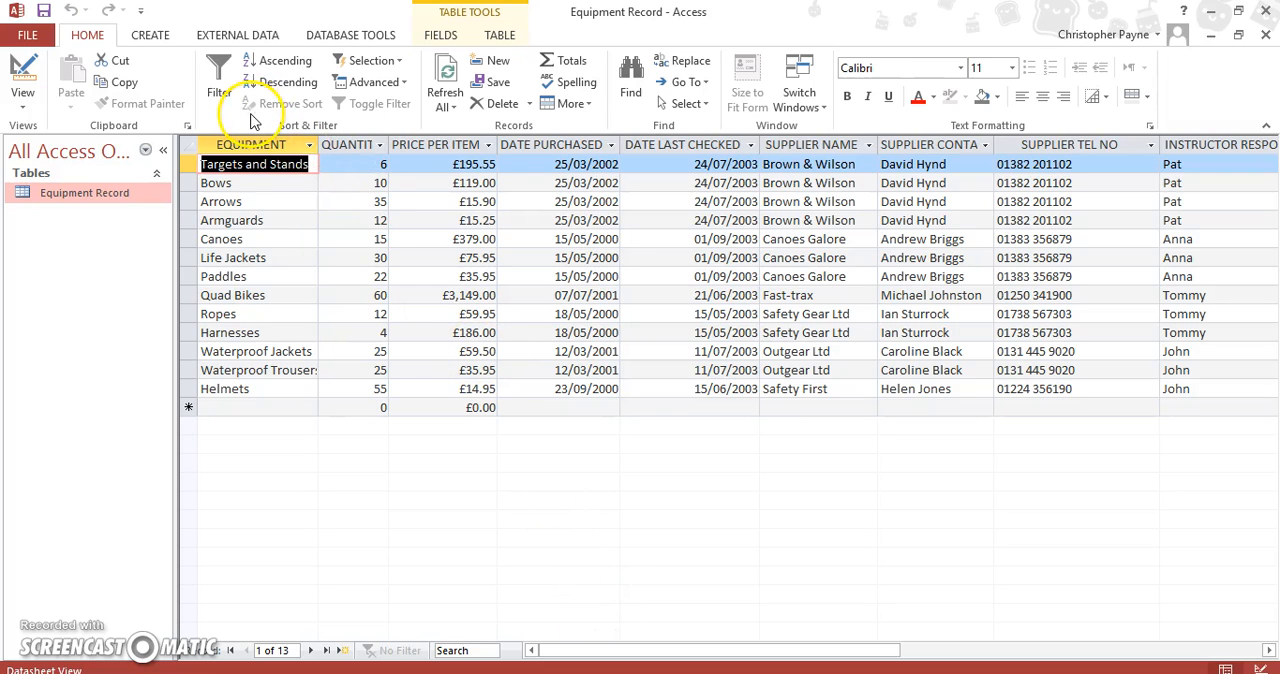
# Start a Simple Query Wizard query on Equipment Record with the fields EQUIPMENT, PRICE PER ITEM and QUANTITY, in that order
pyautogui.click(150, 34)
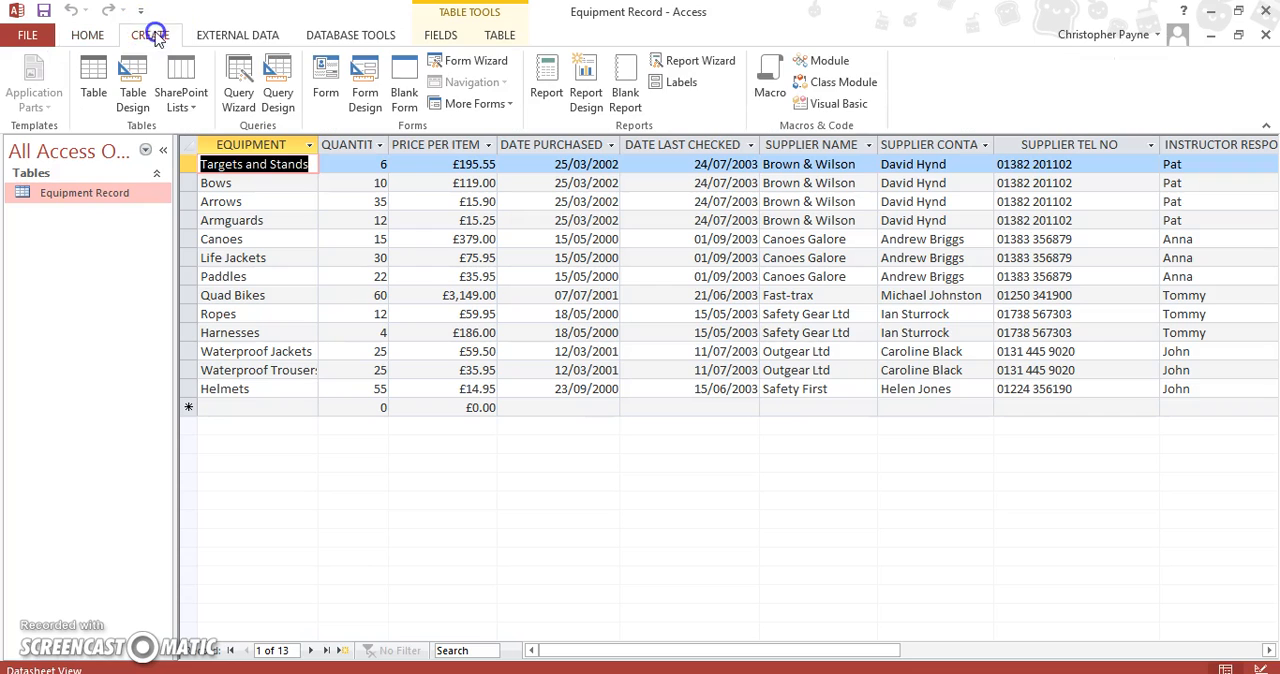
pyautogui.click(238, 95)
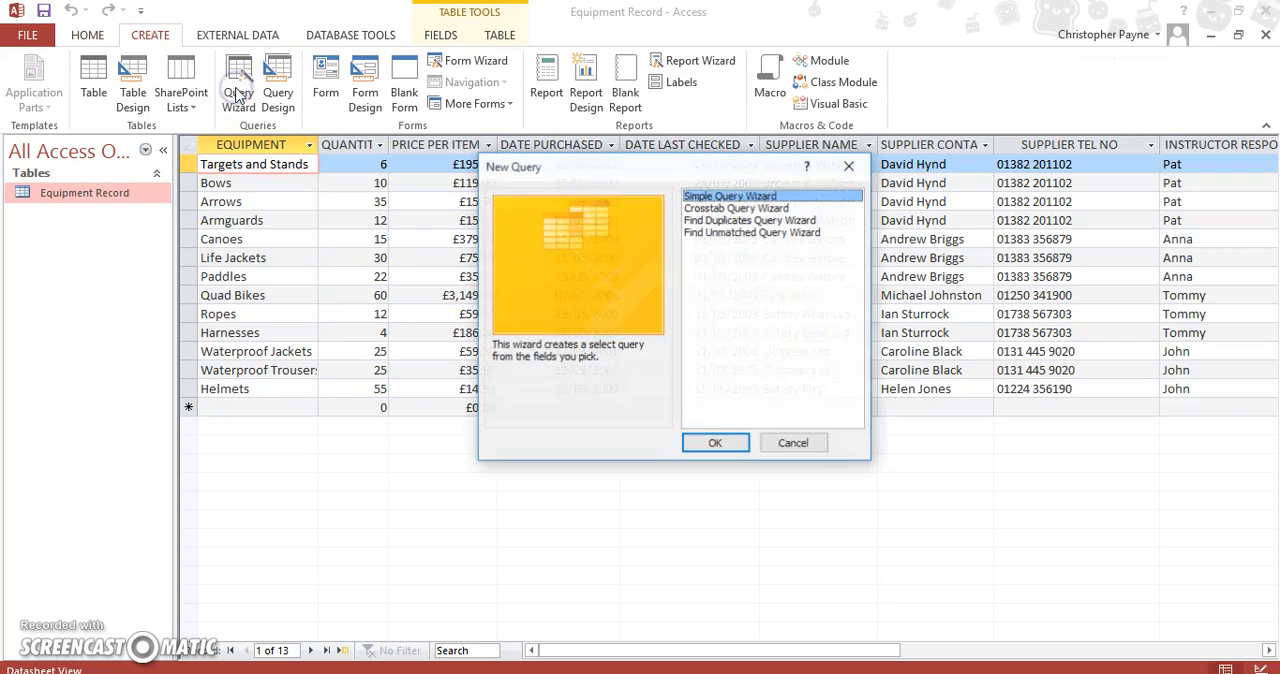
pyautogui.click(715, 443)
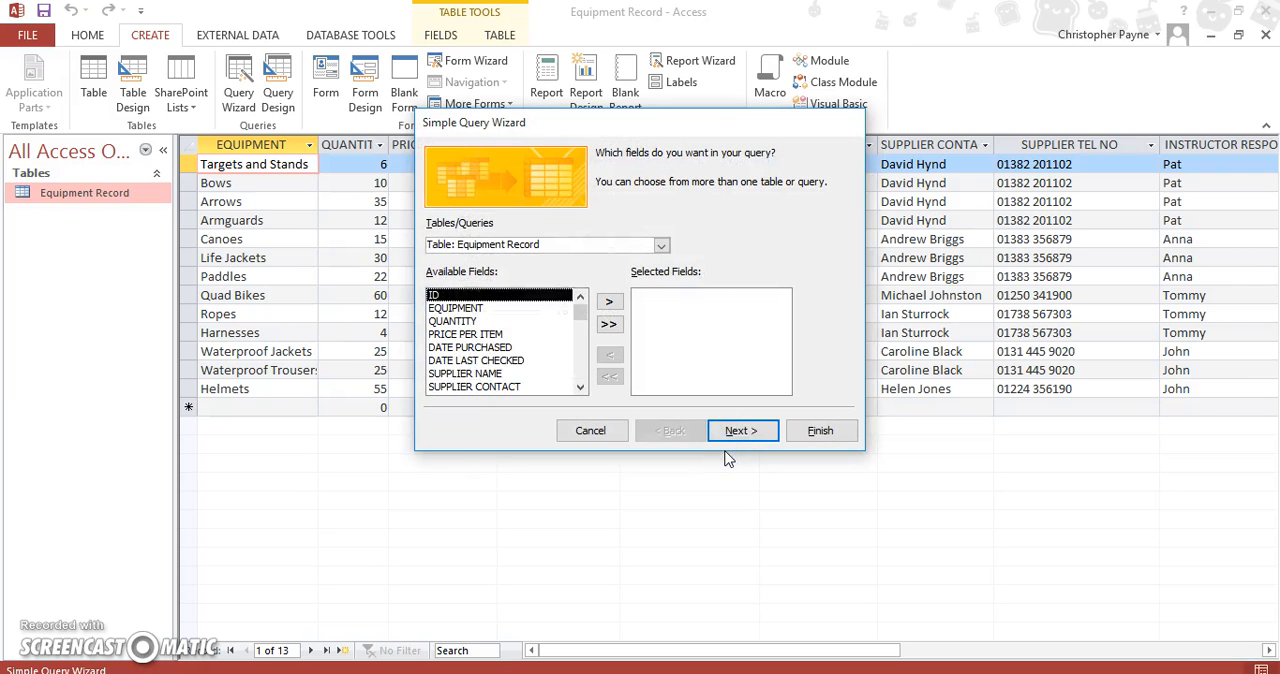
pyautogui.click(520, 308)
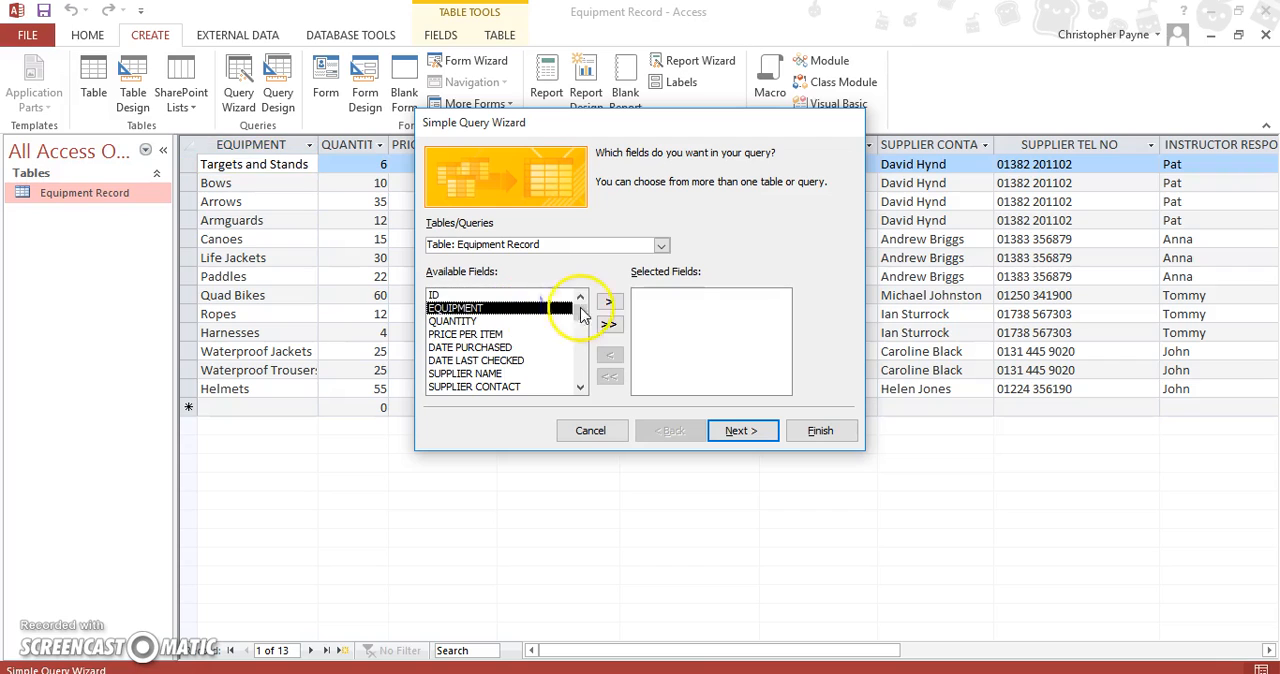
pyautogui.click(609, 303)
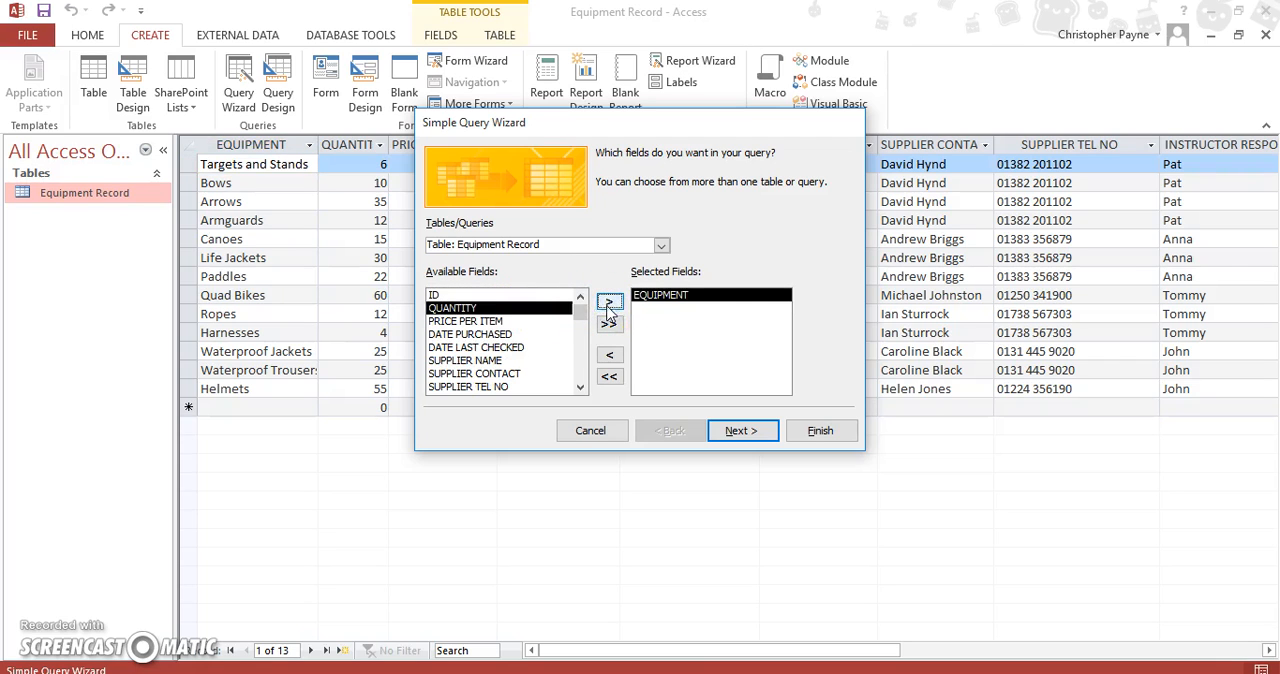
pyautogui.click(543, 322)
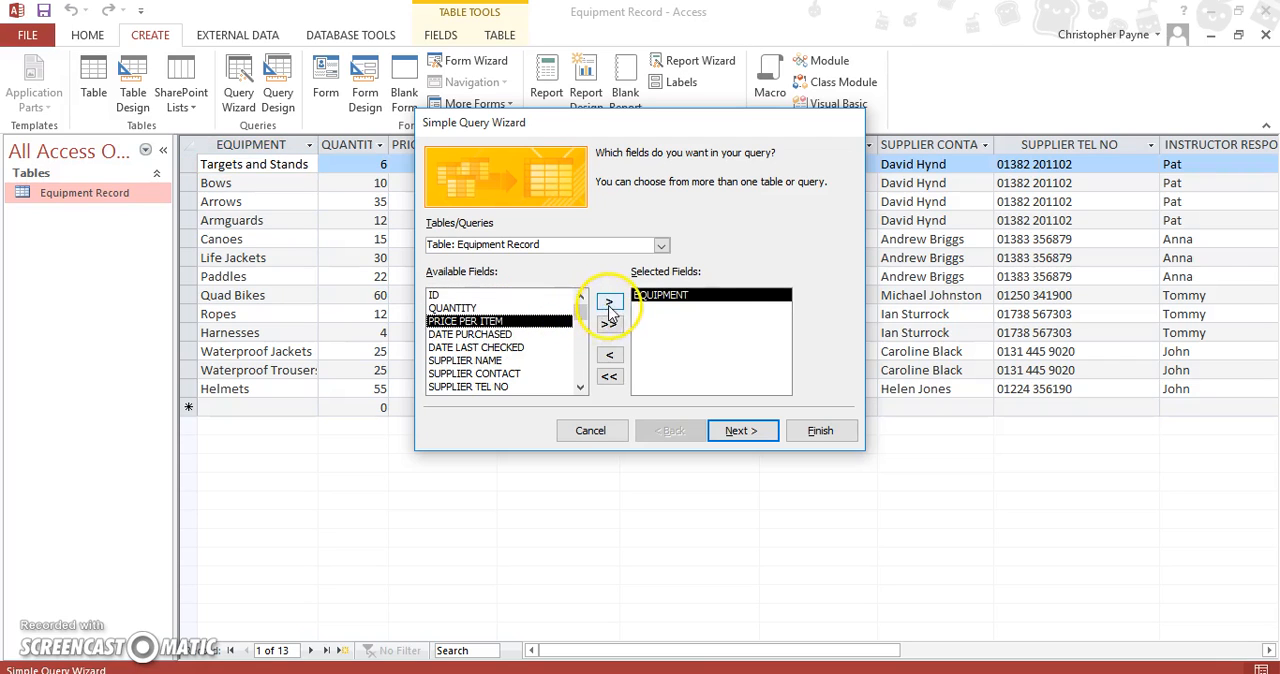
pyautogui.click(609, 301)
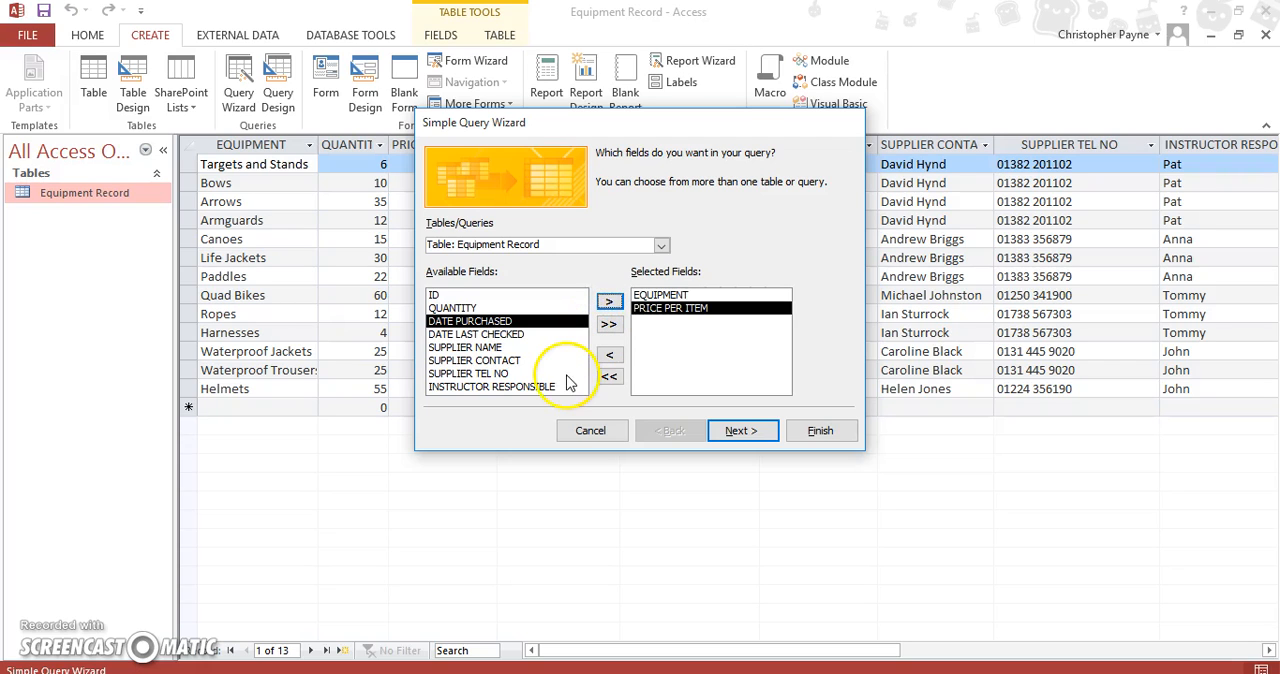
pyautogui.click(529, 308)
pyautogui.click(603, 305)
pyautogui.click(740, 424)
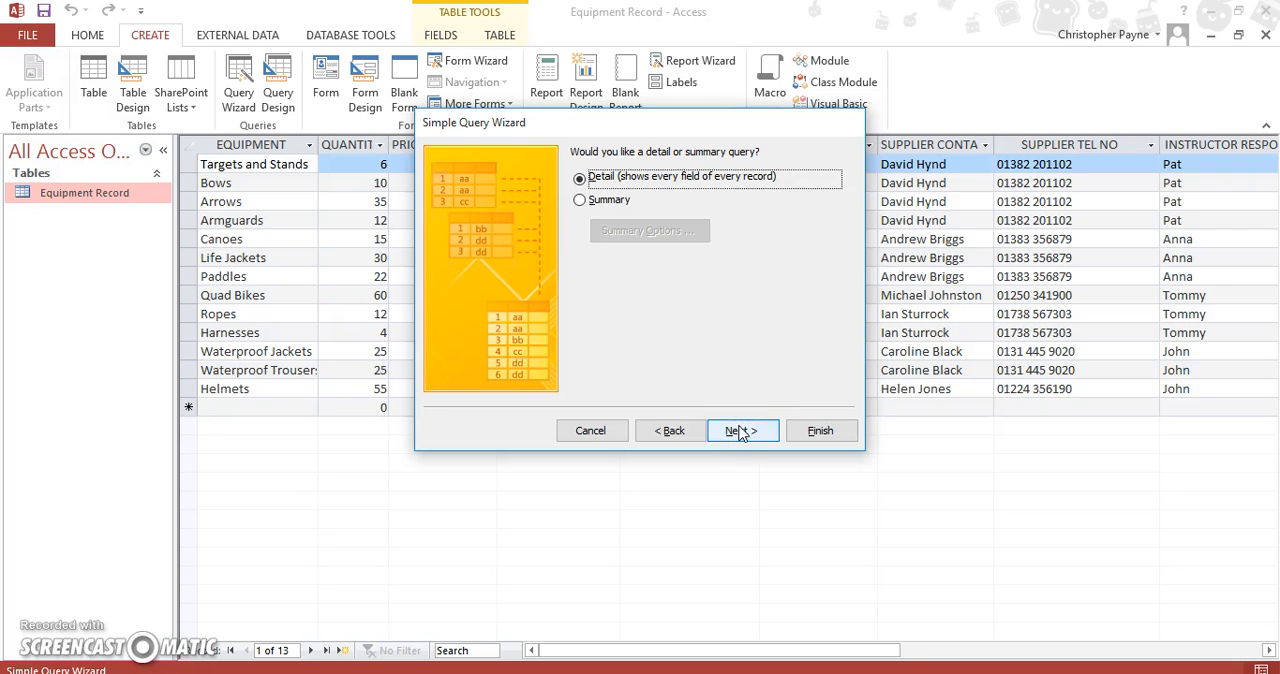
# Keep the query as a detail query and title it "Total Income Query"
pyautogui.click(738, 430)
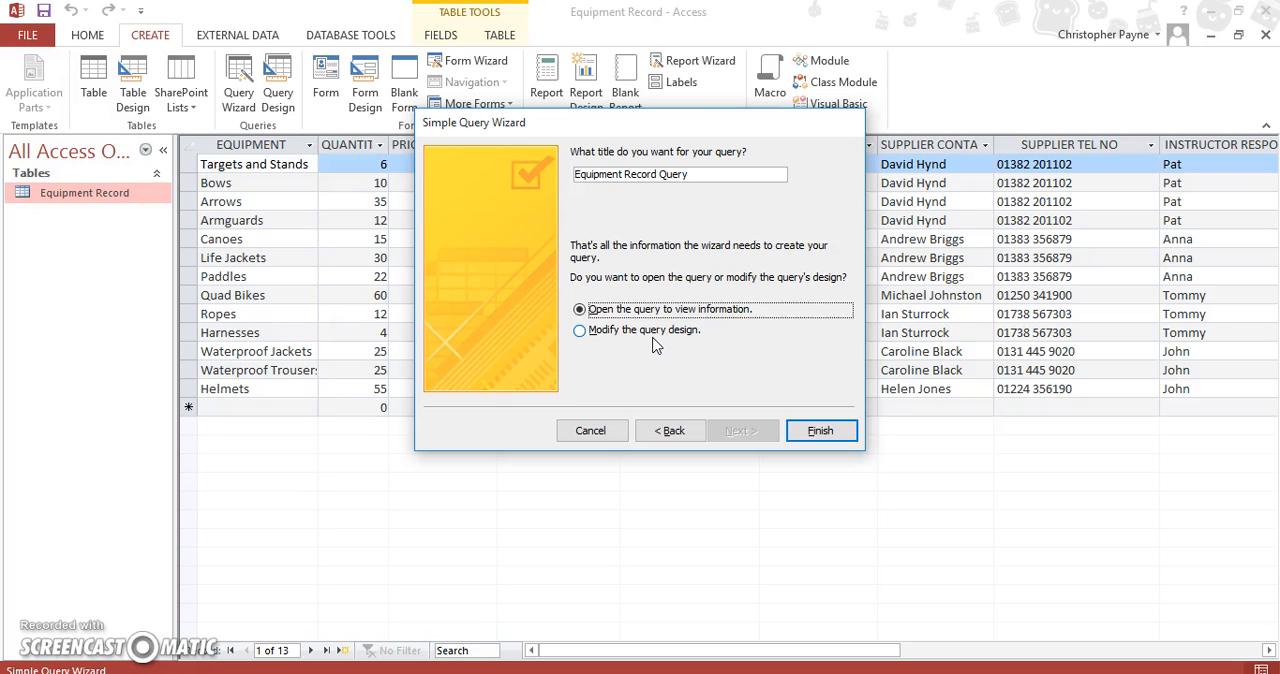
pyautogui.click(691, 176)
pyautogui.moveTo(691, 176); pyautogui.dragTo(572, 177)
pyautogui.press('BackSpace')
pyautogui.press('capslock')
pyautogui.write('T')
pyautogui.press('capslock')
pyautogui.write('otal')
pyautogui.press('capslock')
pyautogui.write('In')
pyautogui.press('capslock')
pyautogui.write('ncome')
pyautogui.press('capslock')
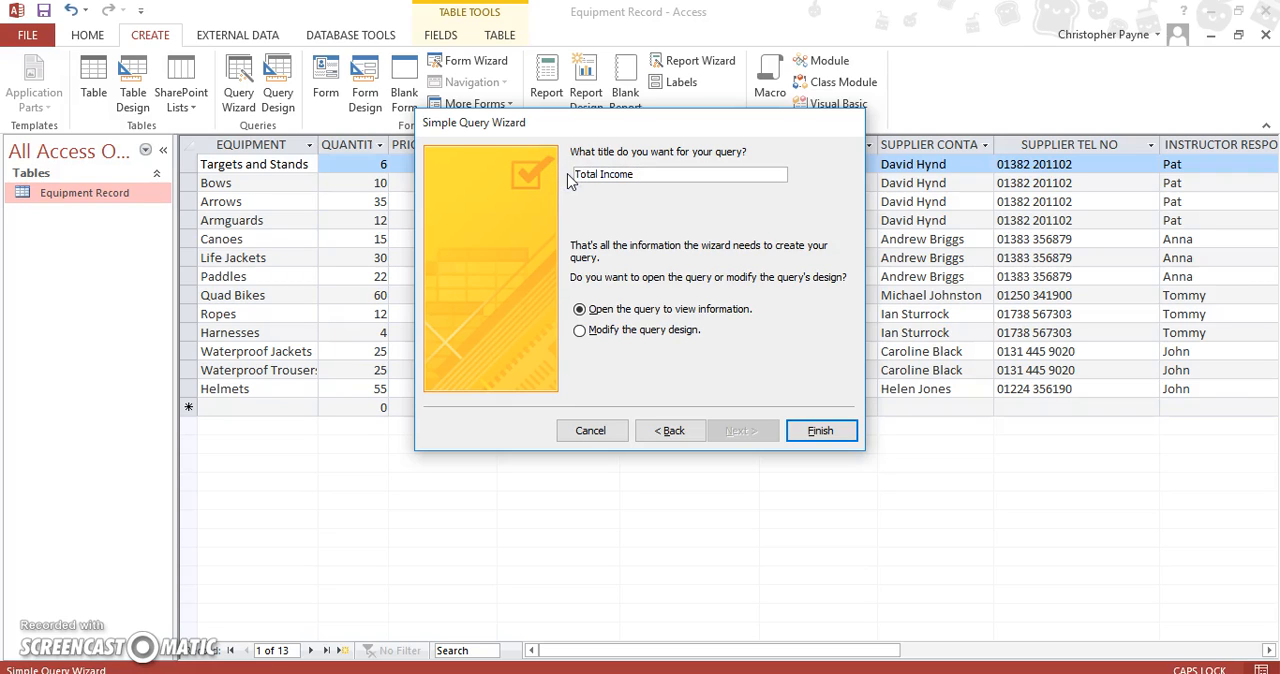
pyautogui.write('Q')
pyautogui.press('capslock')
pyautogui.write('uery')
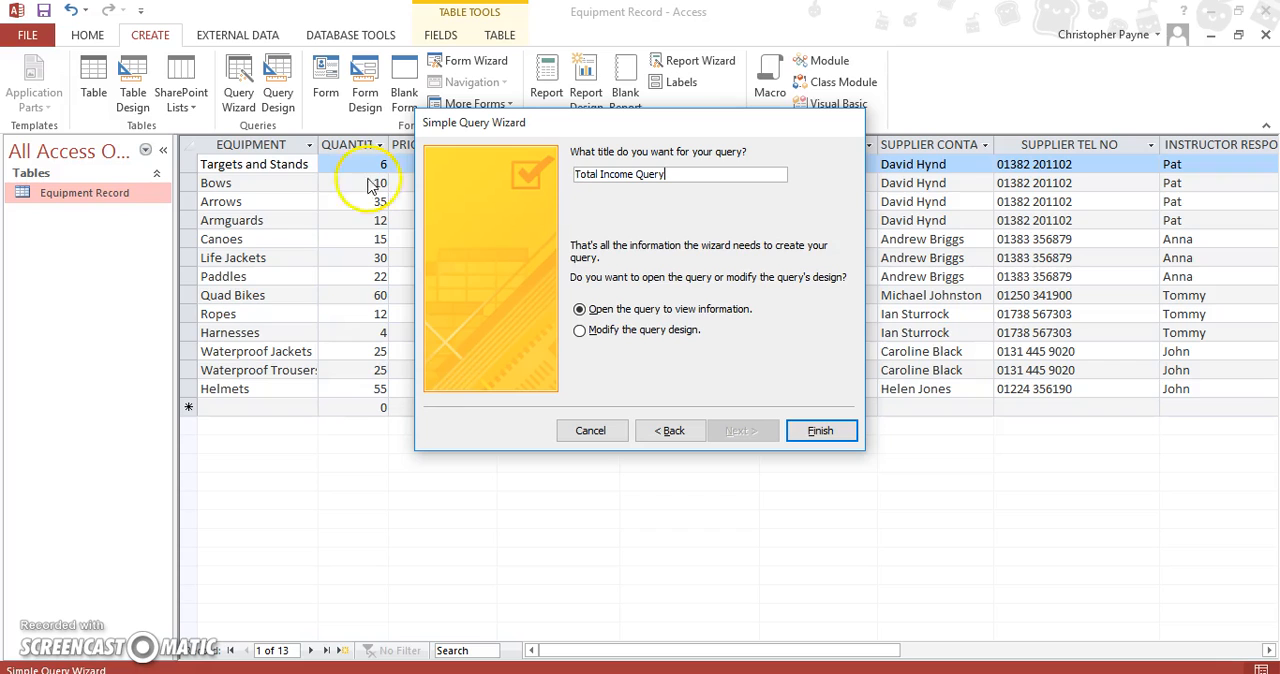
# Finish the wizard with the option to modify the query design, and slightly widen the EQUIPMENT column in the design grid
pyautogui.click(600, 330)
pyautogui.click(808, 431)
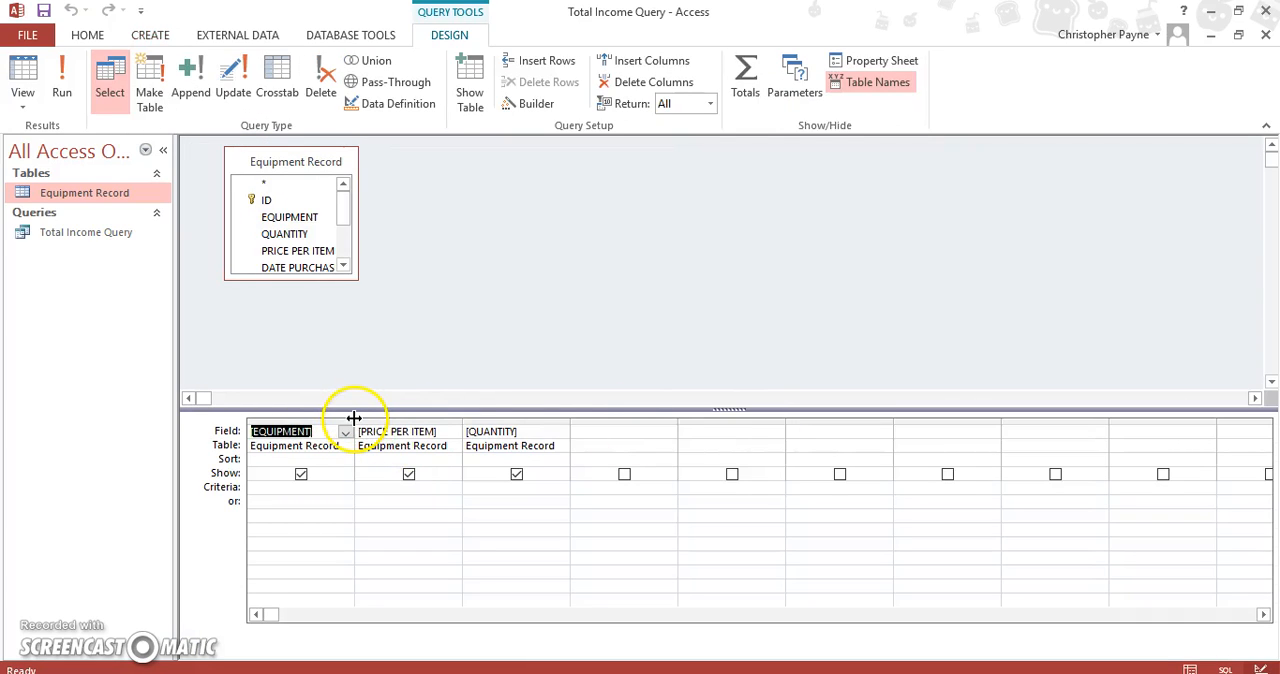
pyautogui.moveTo(354, 418); pyautogui.dragTo(361, 419)
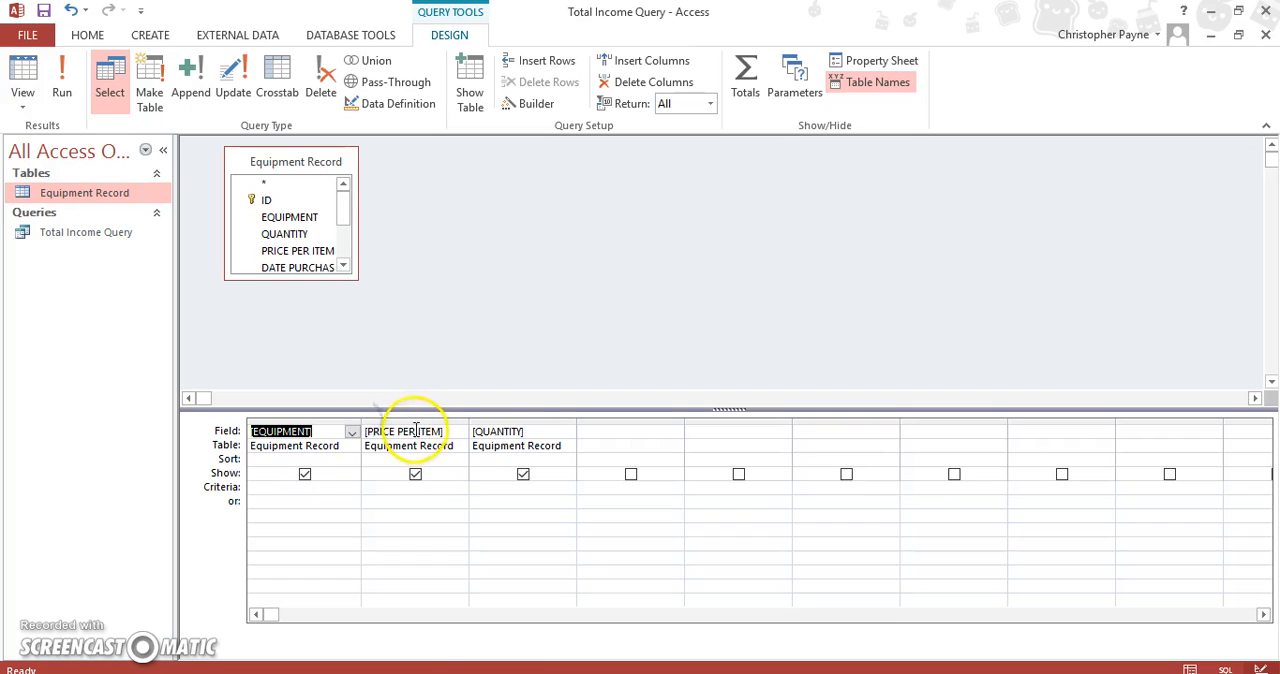
# Show the query as a datasheet and widen the EQUIPMENT and QUANTITY columns to fit their contents
pyautogui.click(23, 106)
pyautogui.click(24, 131)
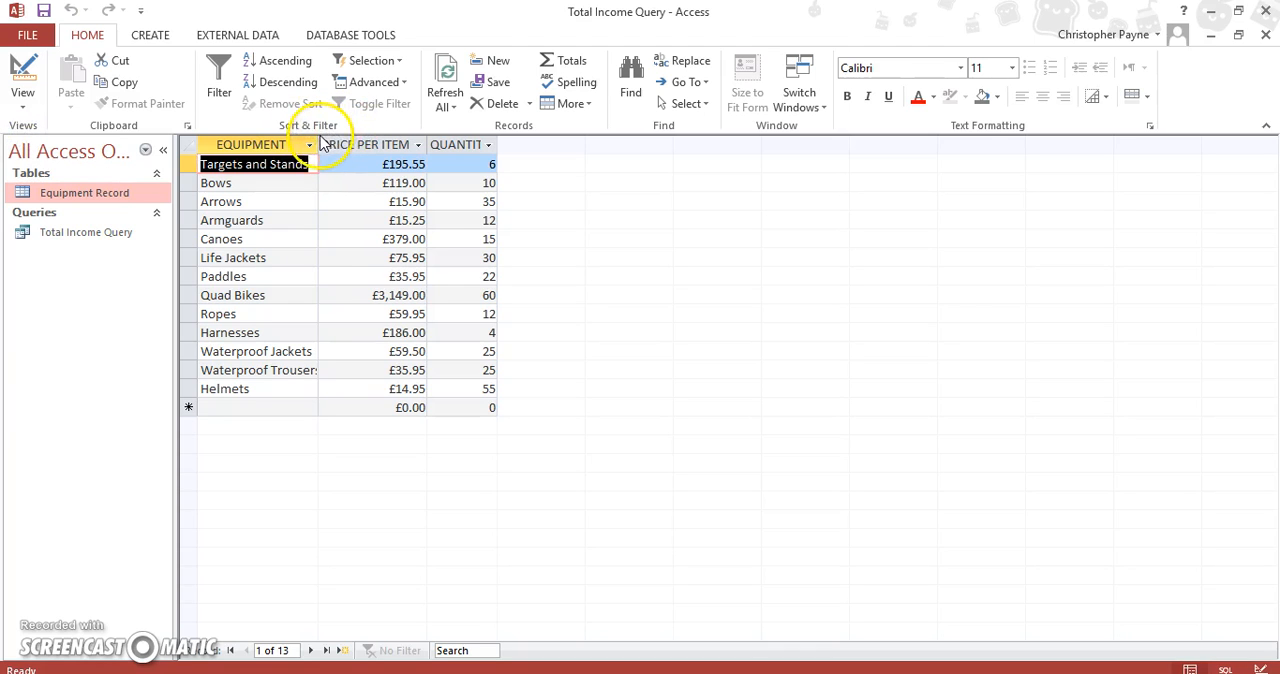
pyautogui.moveTo(320, 144); pyautogui.dragTo(326, 143)
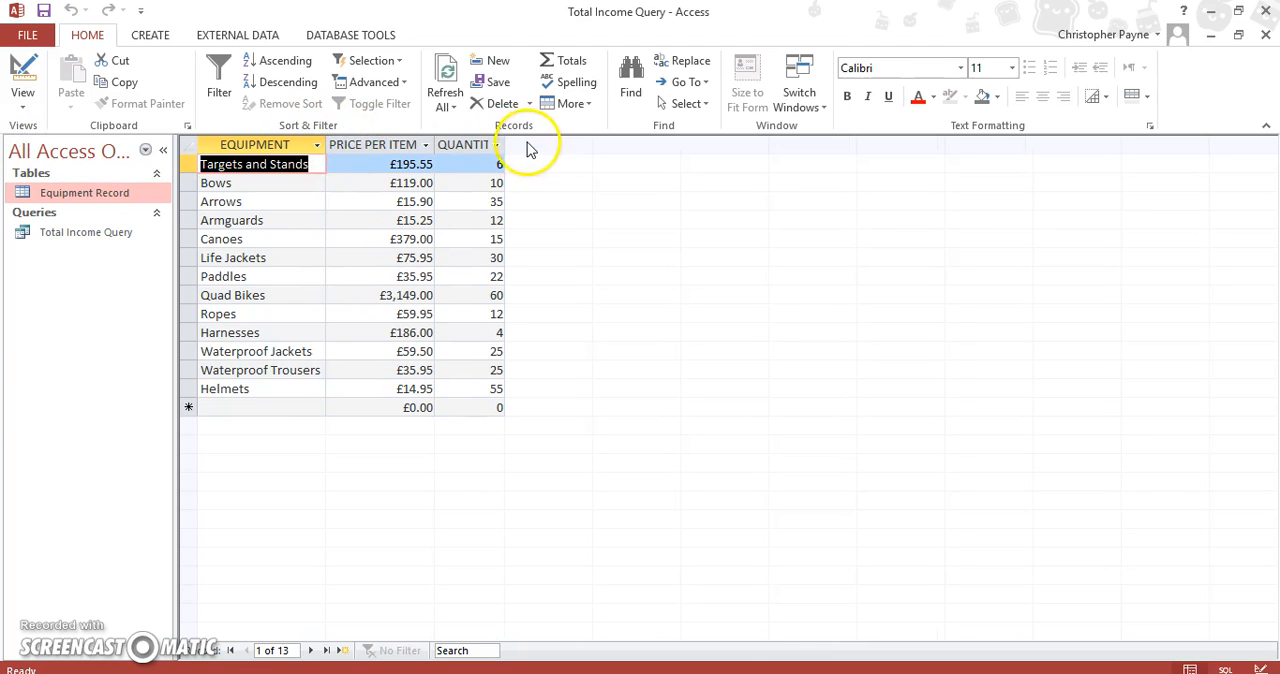
pyautogui.moveTo(505, 145); pyautogui.dragTo(529, 144)
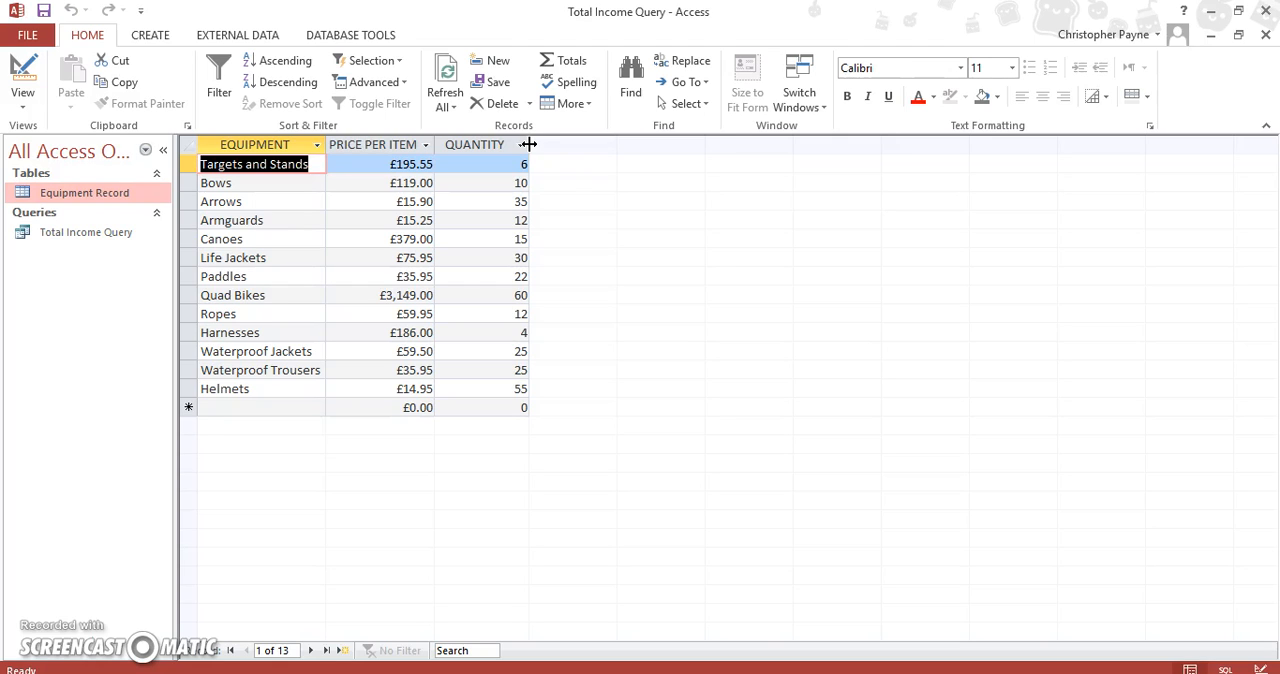
# Return to the query's design and start a new field named TOTAL in the first empty column
pyautogui.click(23, 104)
pyautogui.click(42, 218)
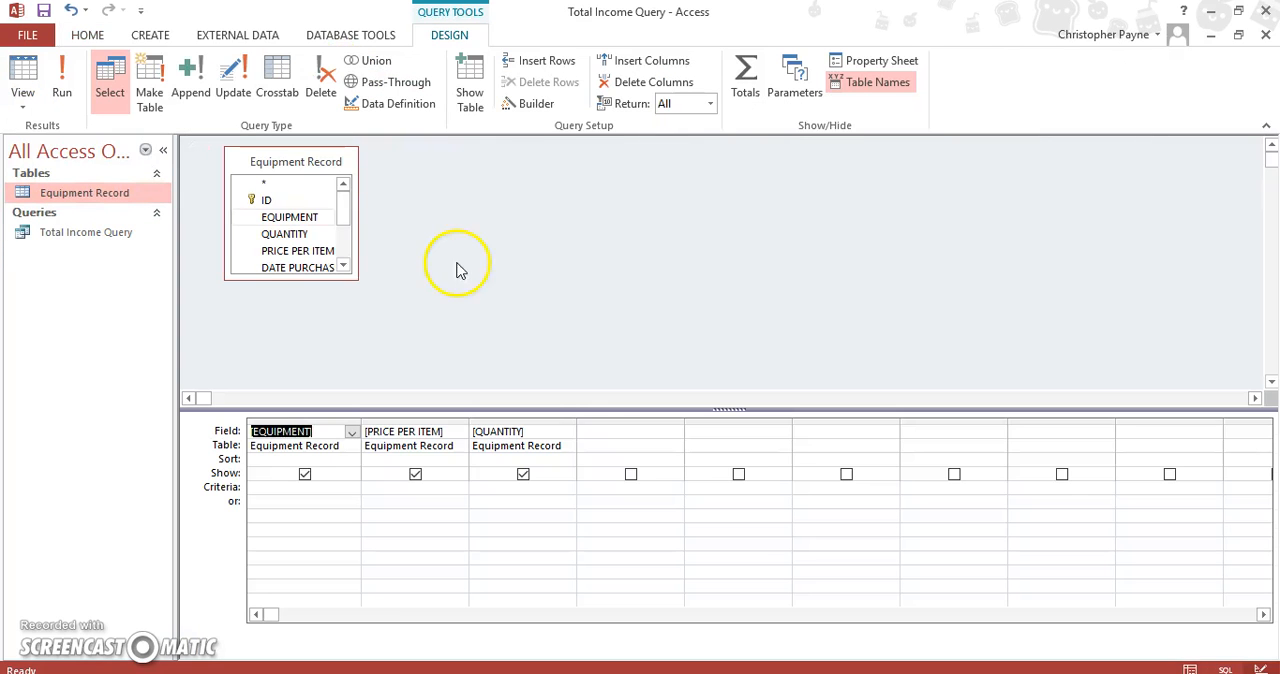
pyautogui.click(599, 429)
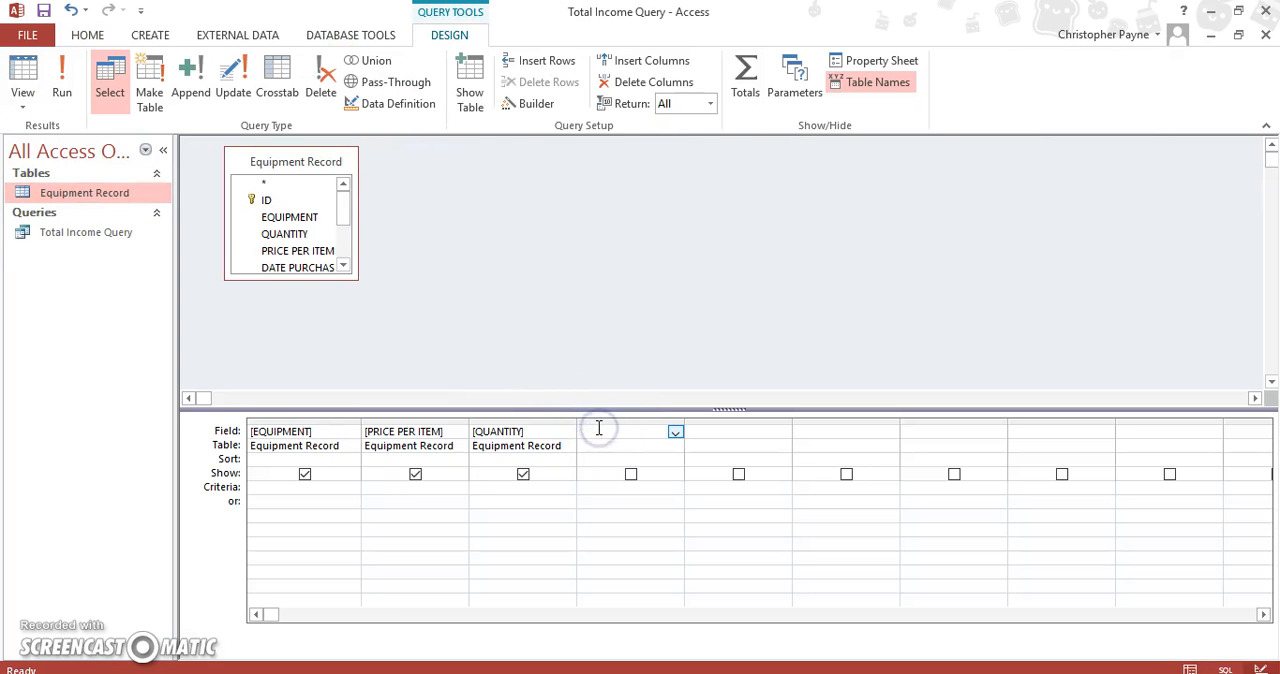
pyautogui.write('Tota')
pyautogui.press('capslock')
pyautogui.press('BackSpace')
pyautogui.press('BackSpace')
pyautogui.press('BackSpace')
pyautogui.write('OTAL')
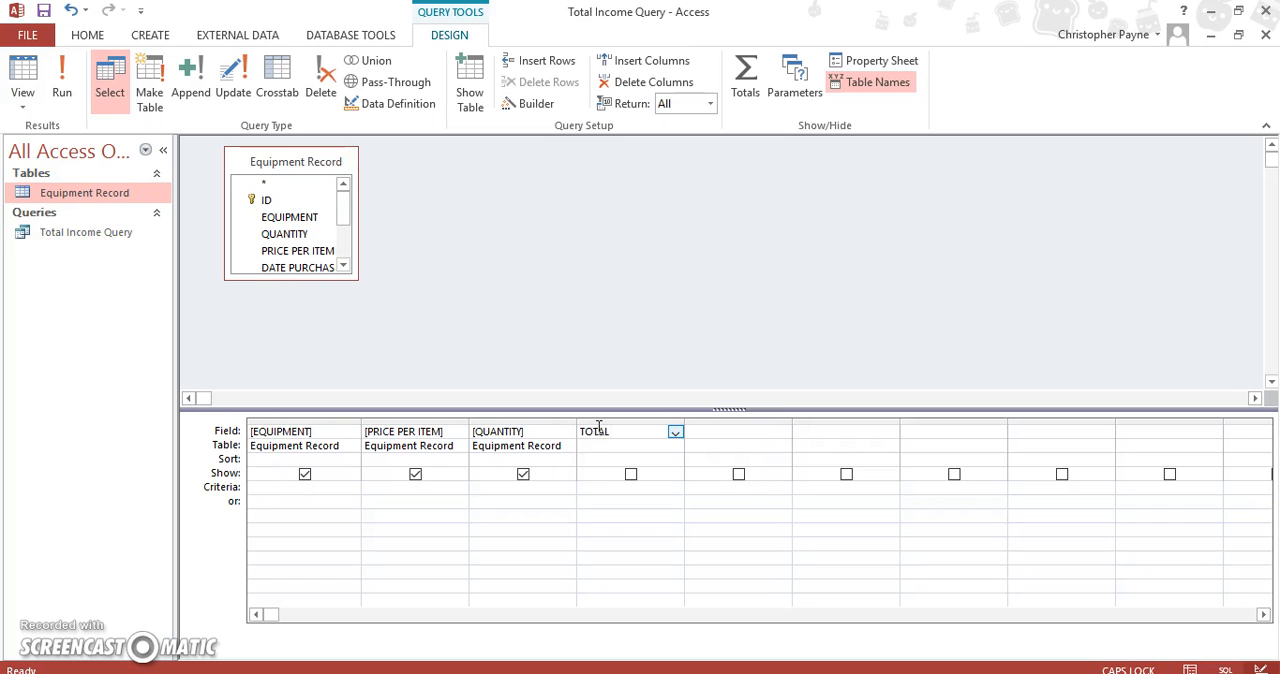
# Complete the TOTAL field with the expression [PRICE PER ITEM]*[QUANTITY], including the closing bracket
pyautogui.write(':')
pyautogui.write('[')
pyautogui.press('capslock')
pyautogui.write('pric')
pyautogui.press('BackSpace')
pyautogui.press('BackSpace')
pyautogui.press('BackSpace')
pyautogui.press('BackSpace')
pyautogui.press('capslock')
pyautogui.write('PRICE PER I')
pyautogui.write('TEM')
pyautogui.write(']')
pyautogui.write('*')
pyautogui.write('[')
pyautogui.write('QUAN')
pyautogui.write('TITY')
pyautogui.click(658, 471)
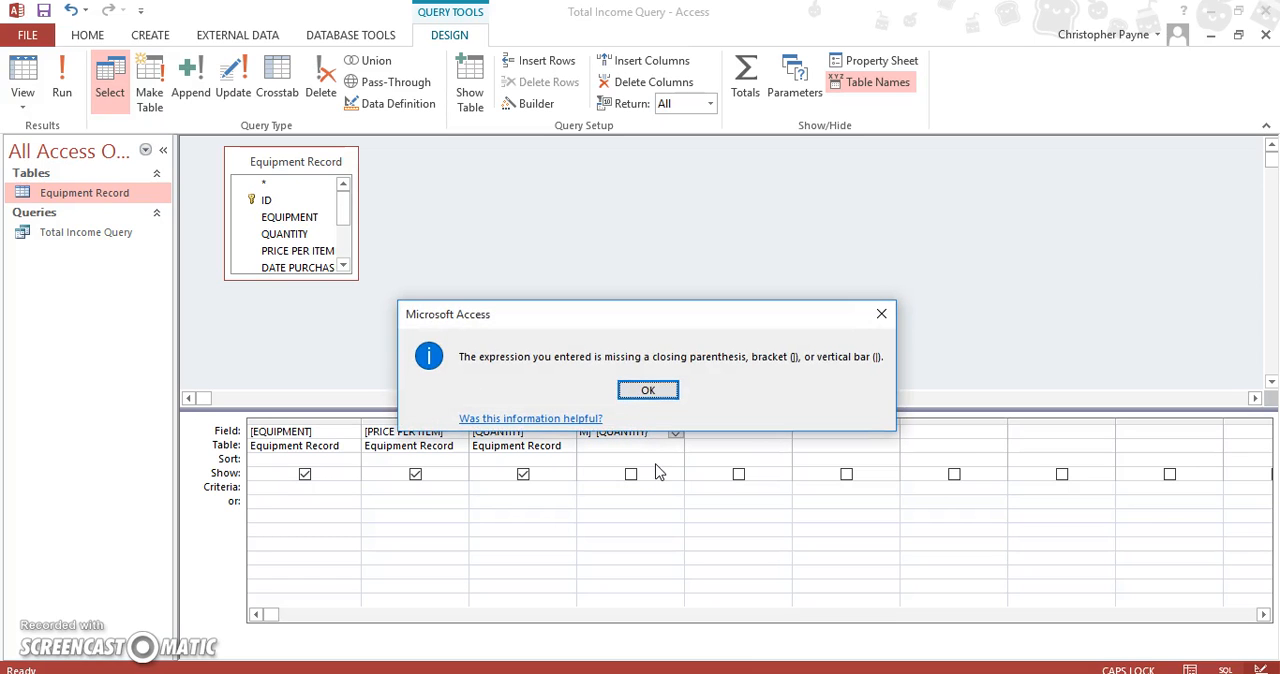
pyautogui.click(662, 392)
pyautogui.click(665, 432)
pyautogui.write(']')
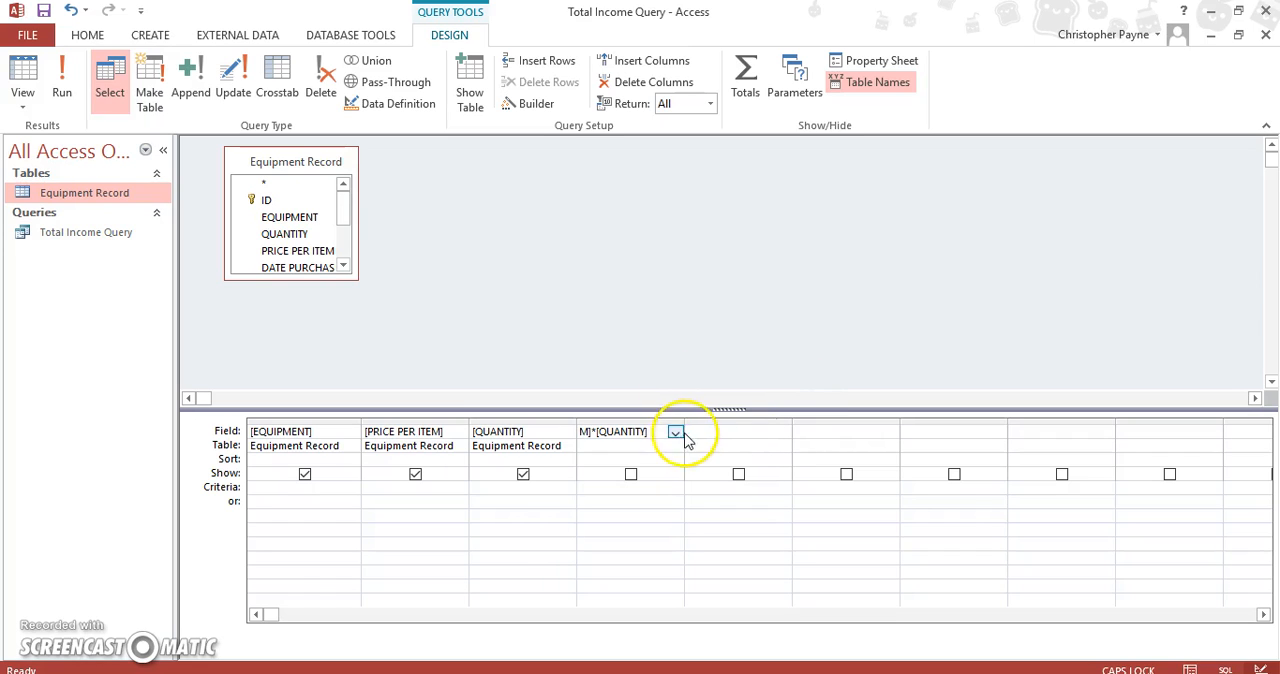
# Widen the calculated field's column in the design grid until the whole TOTAL expression fits
pyautogui.moveTo(684, 423); pyautogui.dragTo(750, 432)
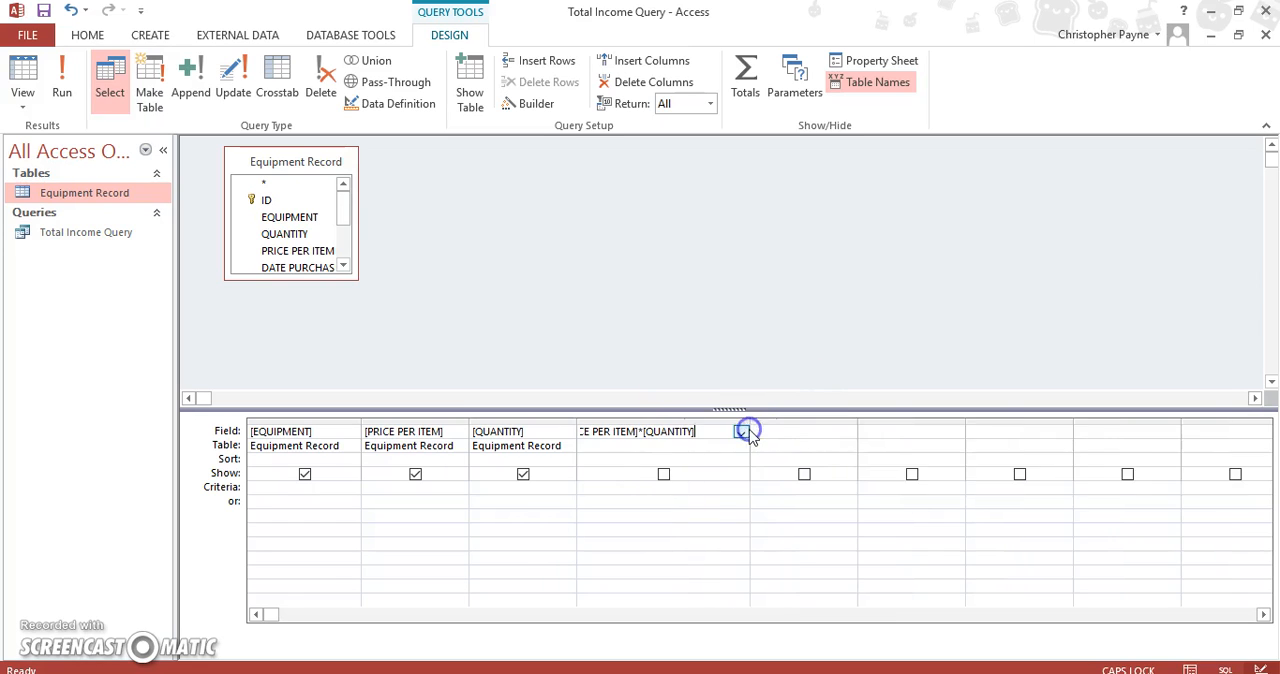
pyautogui.click(732, 418)
pyautogui.moveTo(749, 423); pyautogui.dragTo(829, 424)
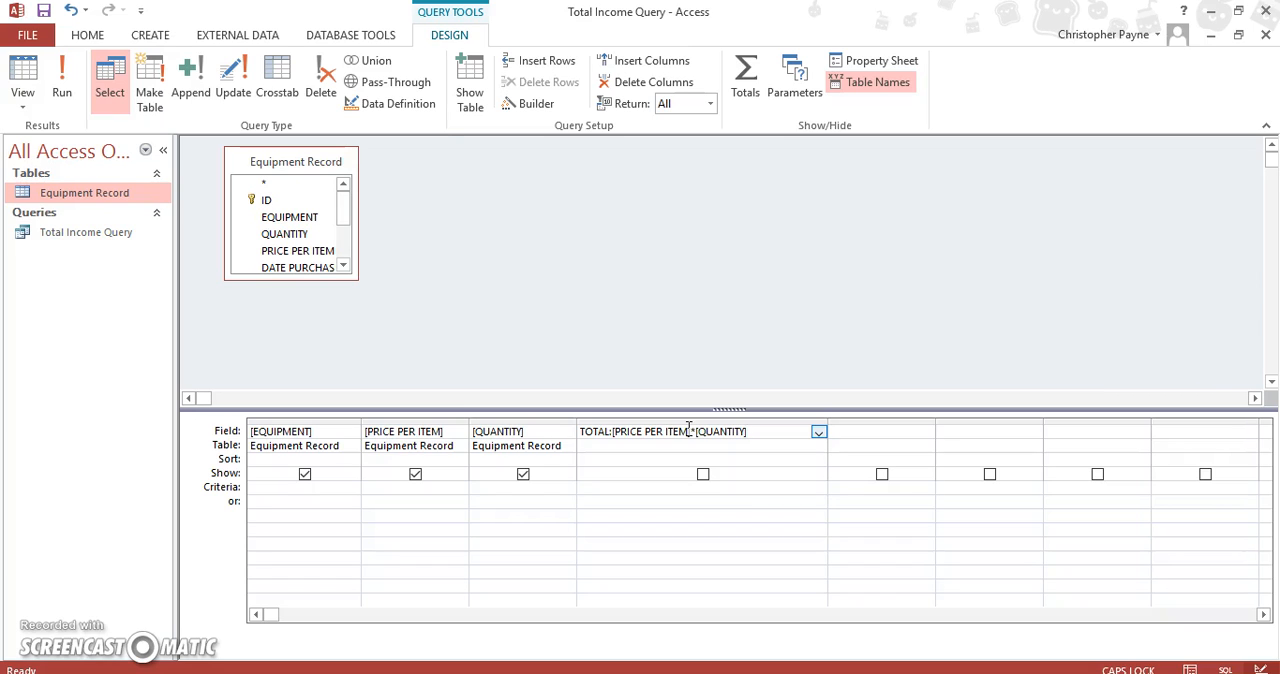
# Set the TOTAL field to be shown in the results and run the query
pyautogui.click(705, 476)
pyautogui.click(704, 475)
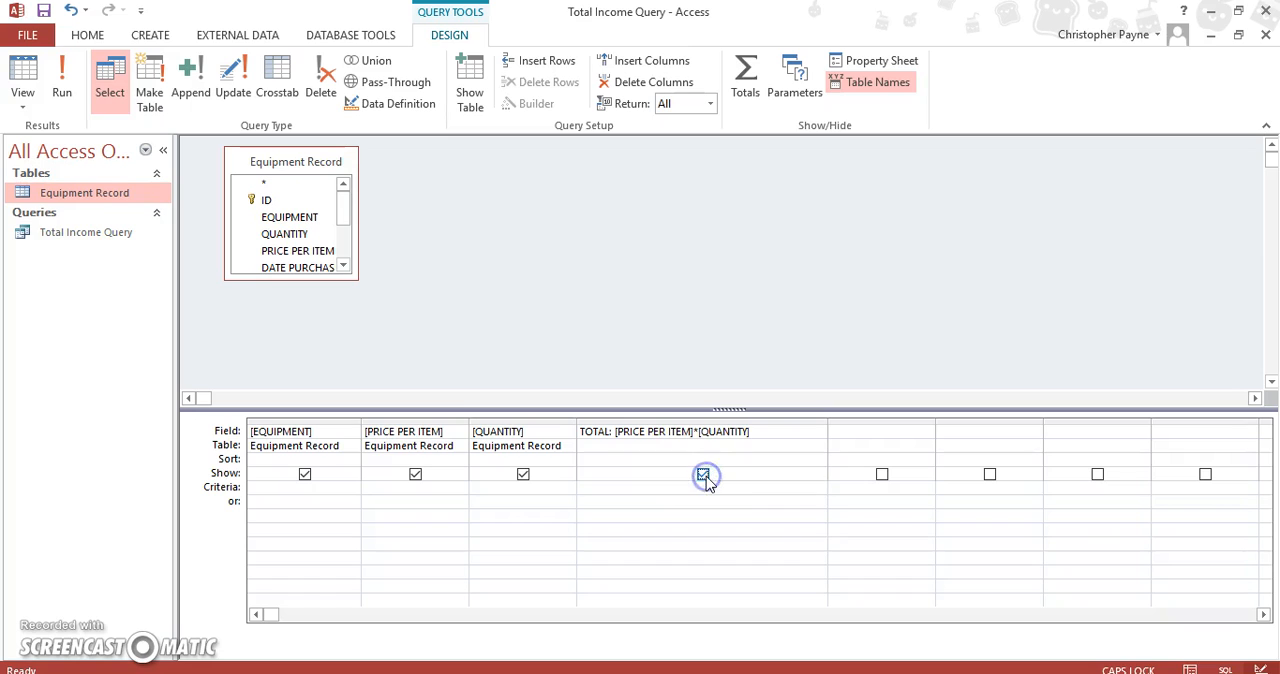
pyautogui.click(61, 73)
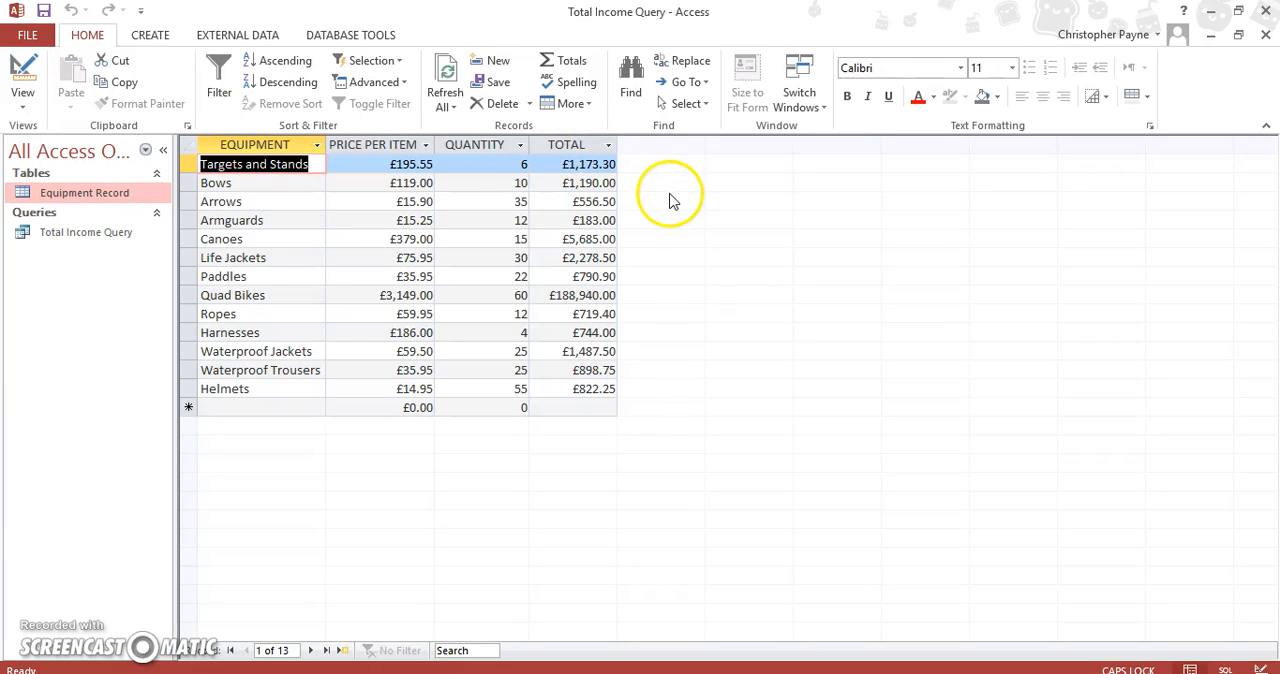
# In the query design, sort the EQUIPMENT field in ascending order and rerun the query
pyautogui.click(22, 98)
pyautogui.click(67, 224)
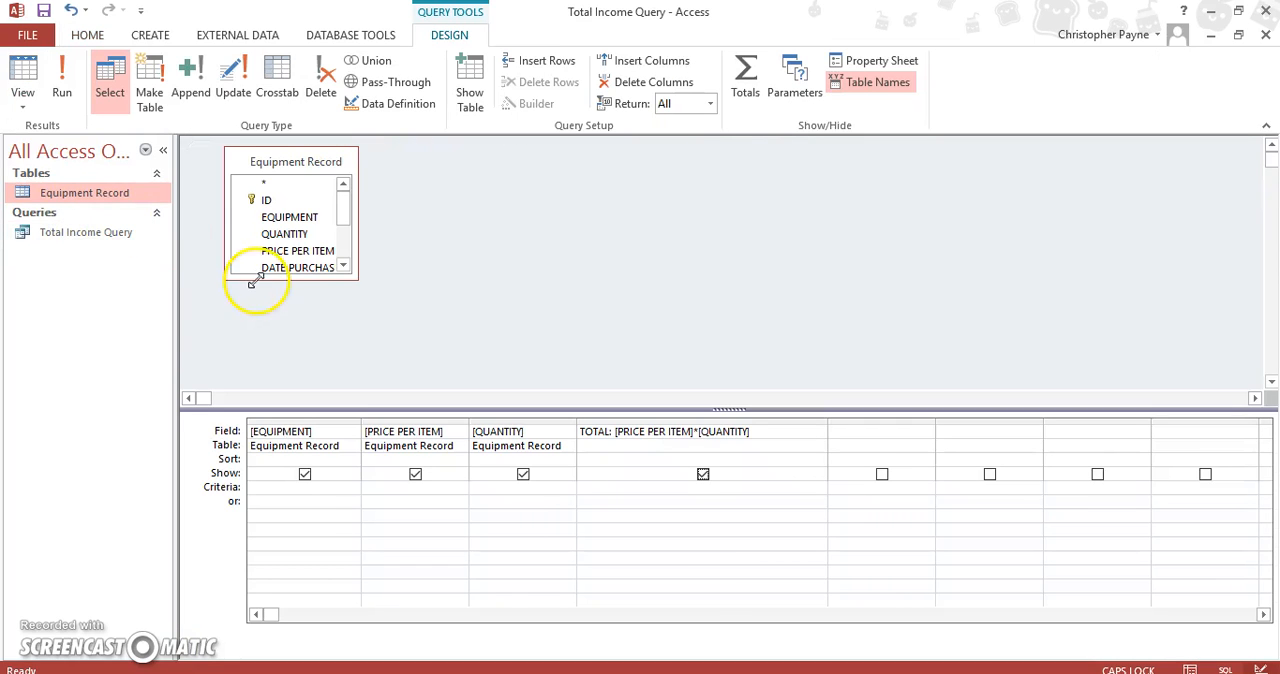
pyautogui.click(320, 462)
pyautogui.click(350, 460)
pyautogui.click(345, 473)
pyautogui.click(62, 82)
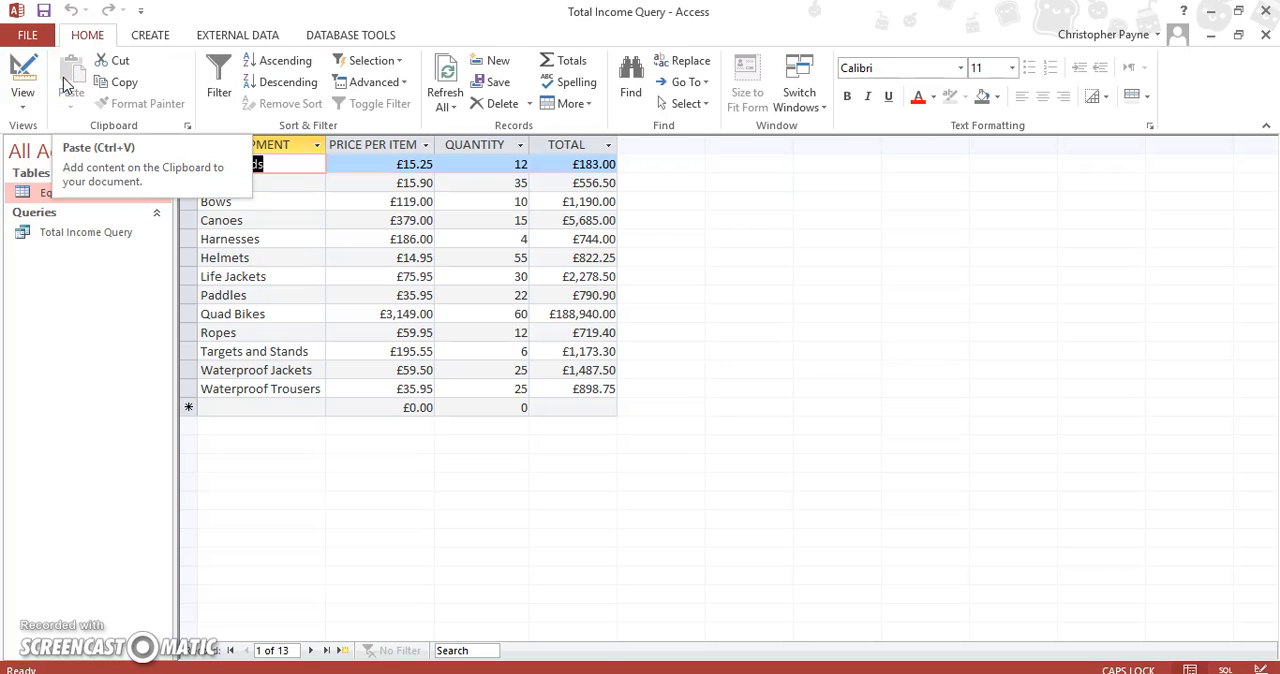
# Widen the TOTAL column in the query results slightly and save the query
pyautogui.moveTo(617, 146); pyautogui.dragTo(636, 149)
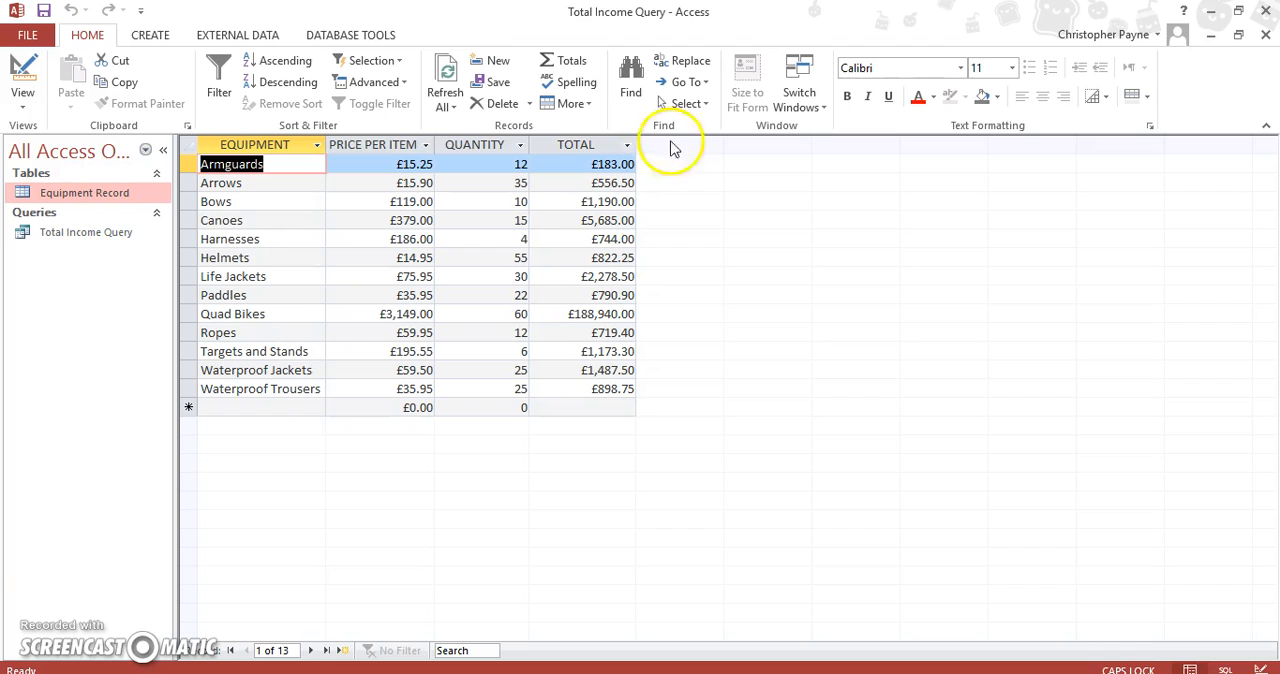
pyautogui.click(28, 38)
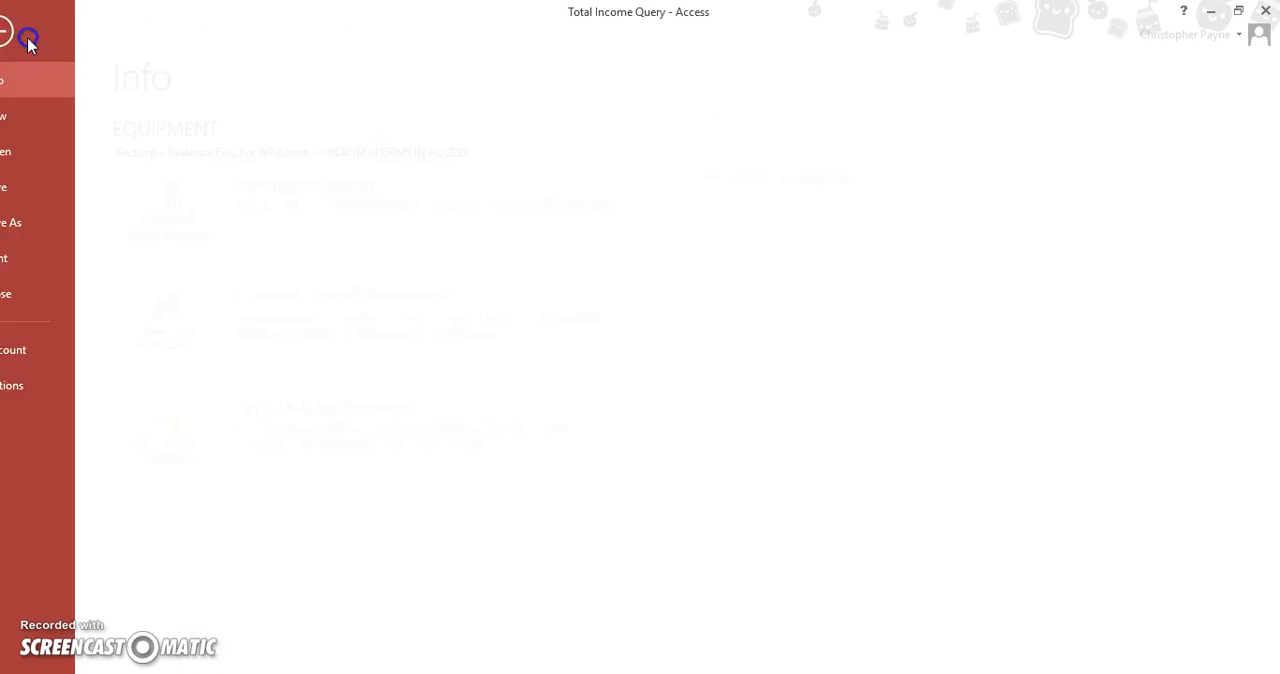
pyautogui.click(27, 186)
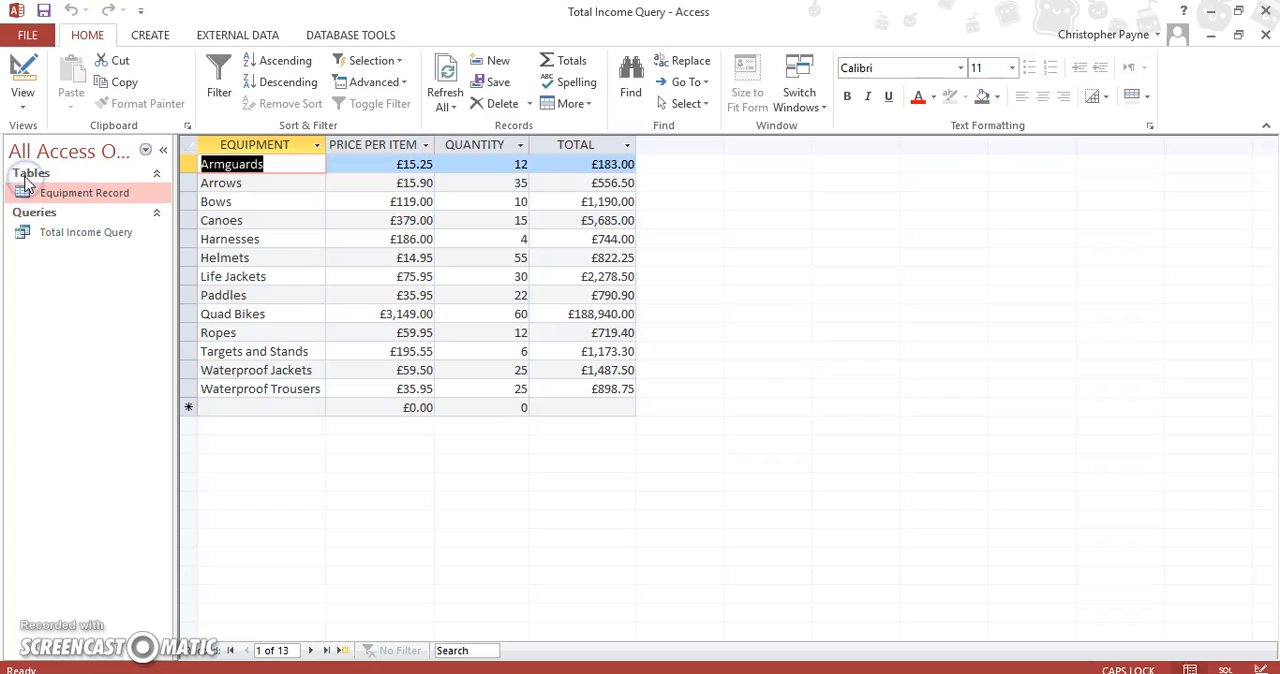
# Close the Total Income Query and the Equipment Record table, saving the table's layout changes
pyautogui.click(1265, 40)
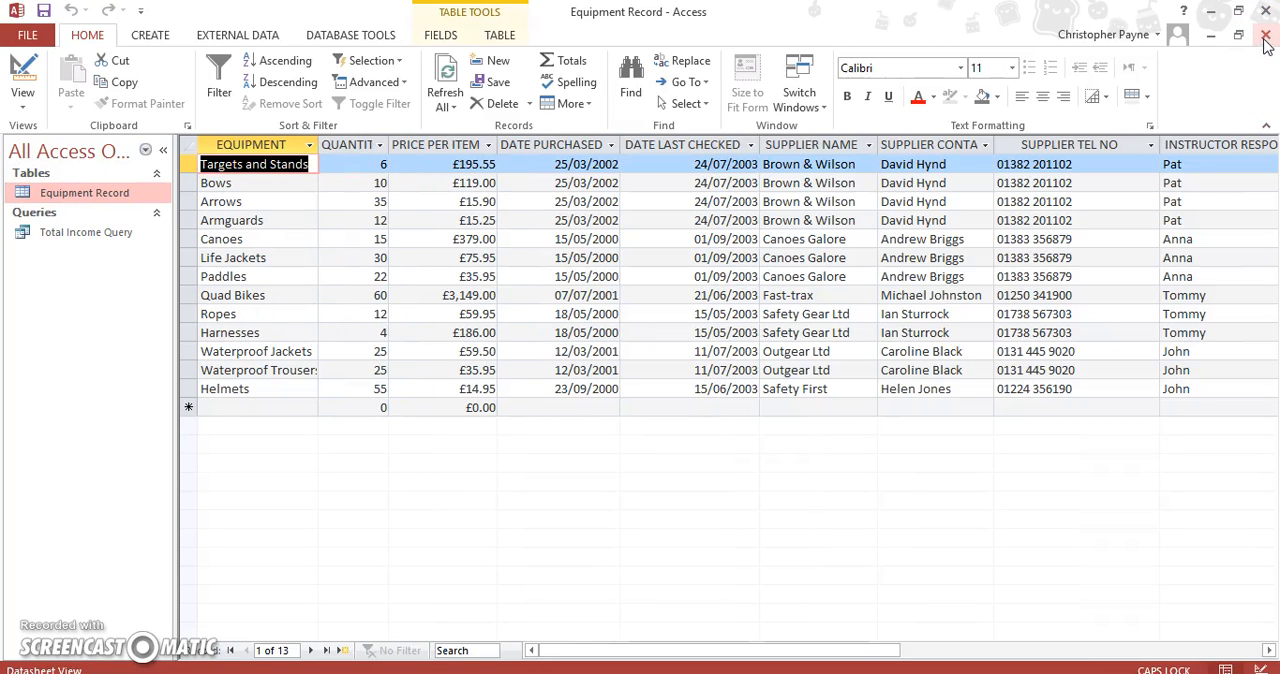
pyautogui.click(1265, 38)
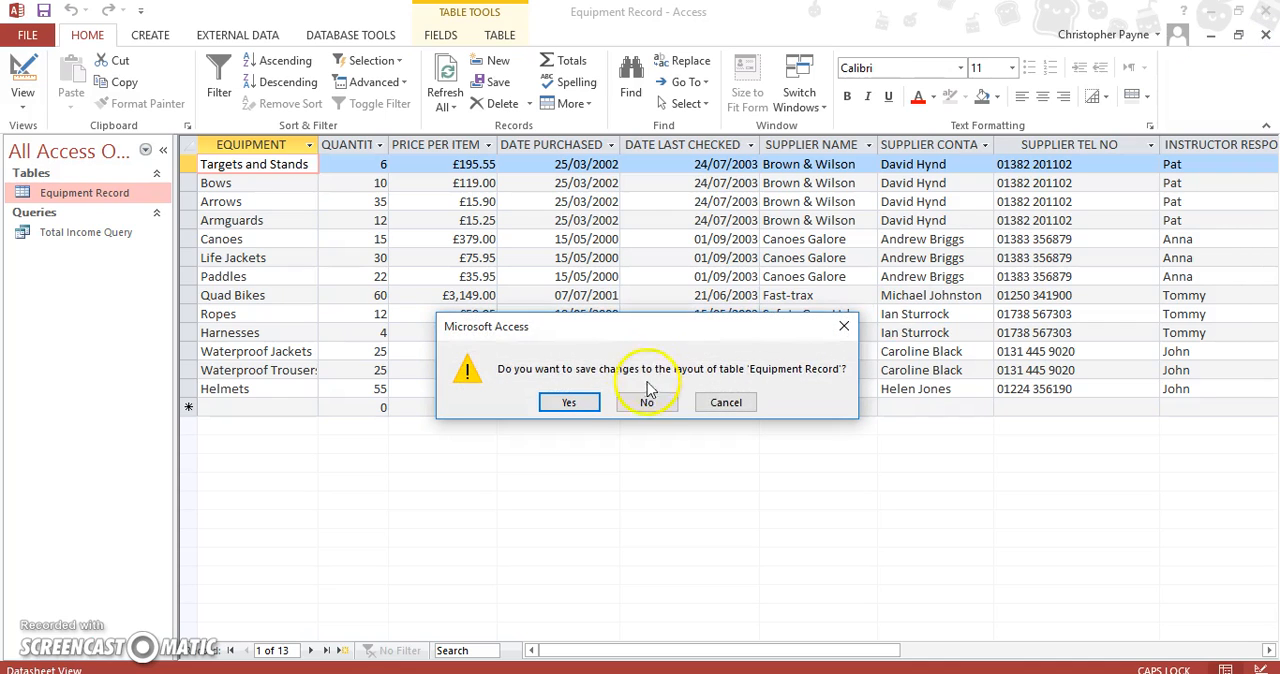
pyautogui.click(569, 401)
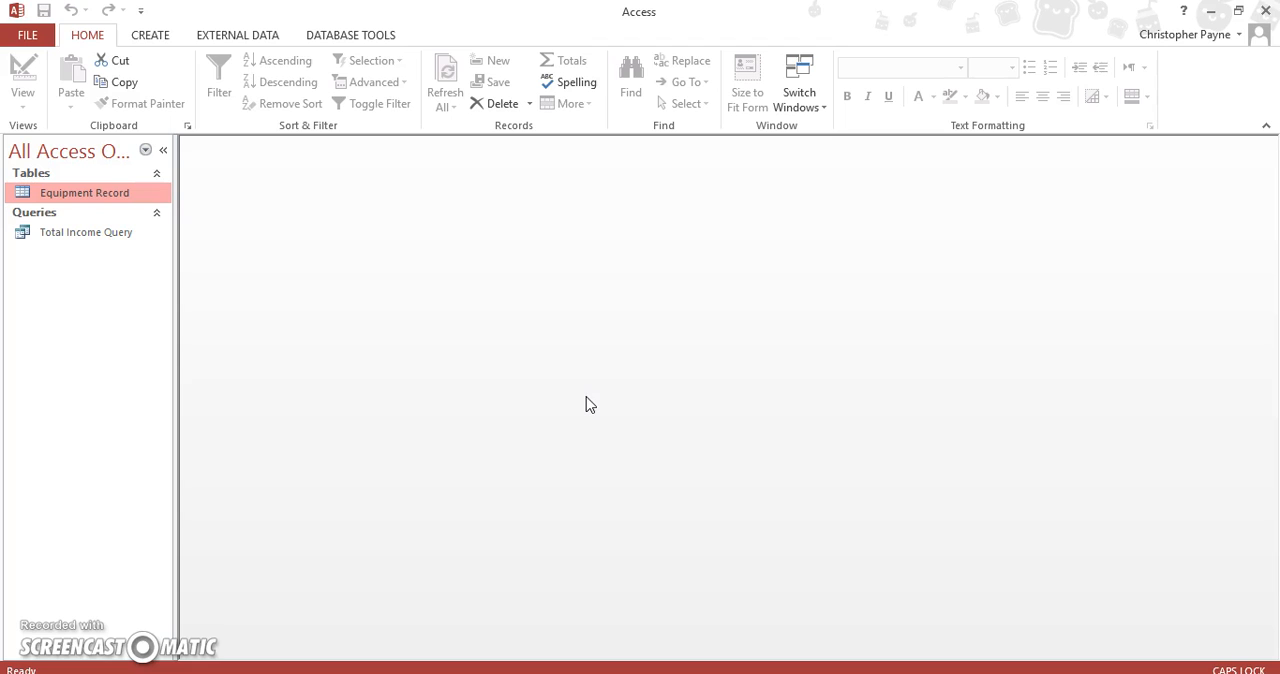
# Start a report with the Report Wizard based on the Total Income Query and include all of its fields
pyautogui.click(145, 36)
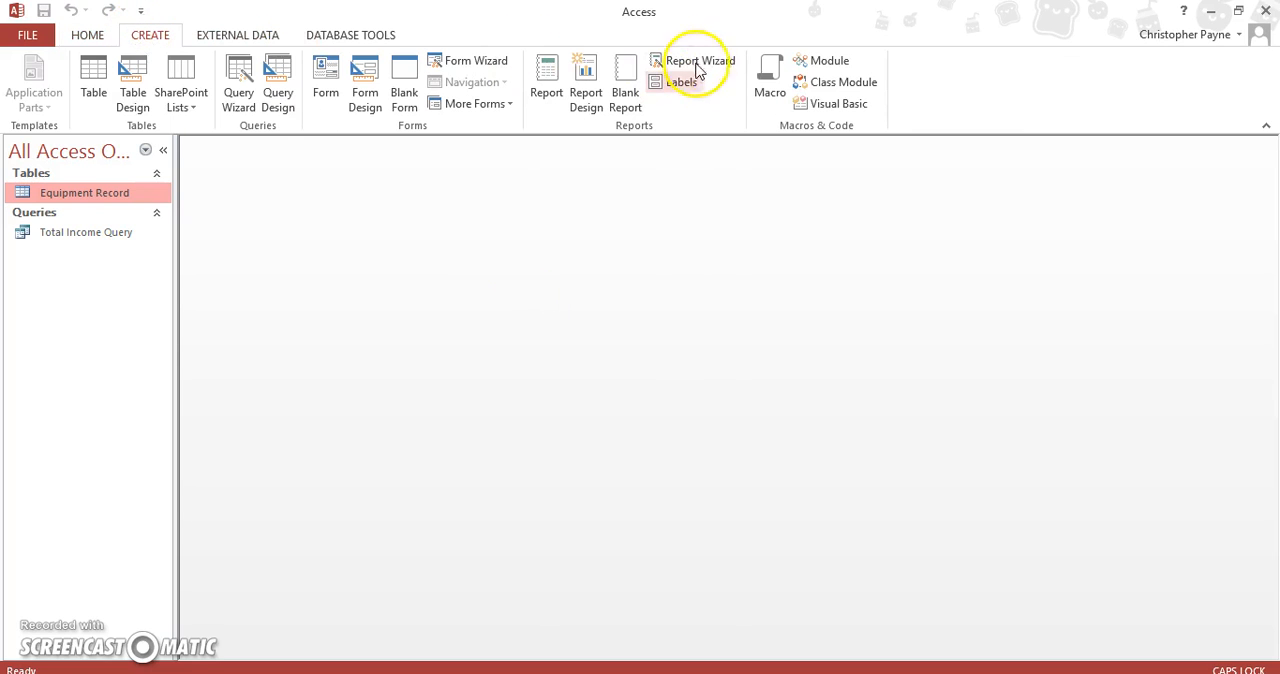
pyautogui.click(695, 60)
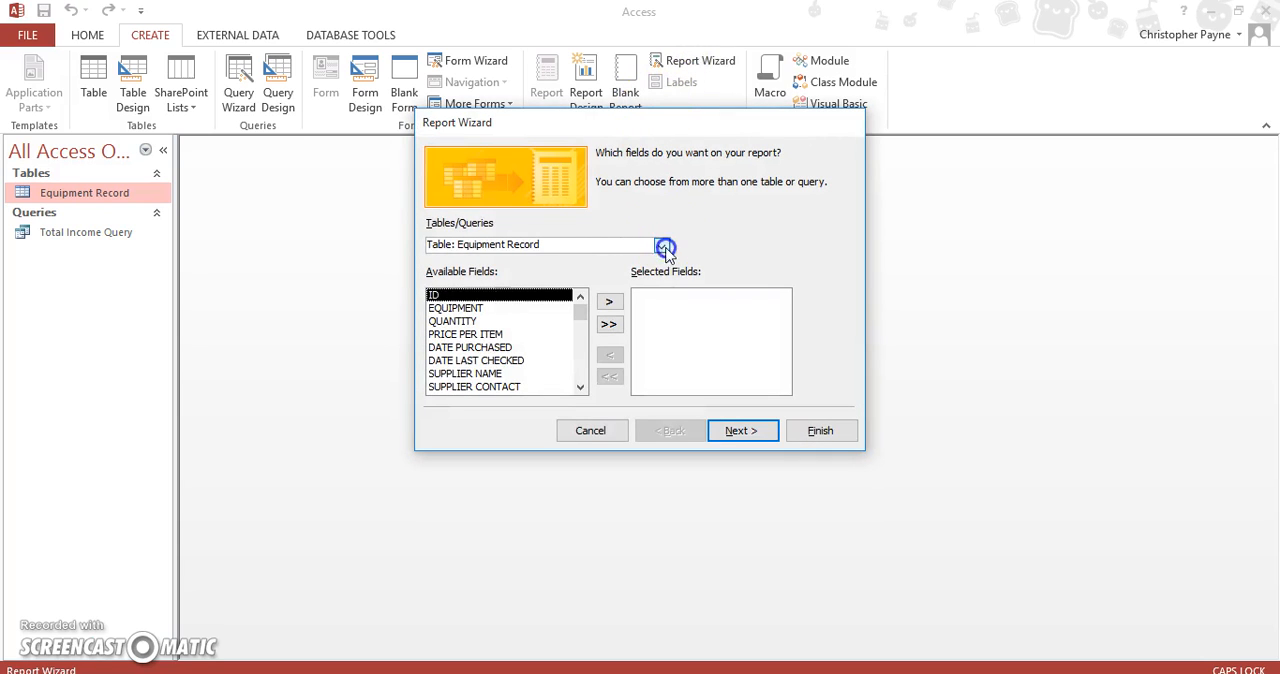
pyautogui.click(664, 245)
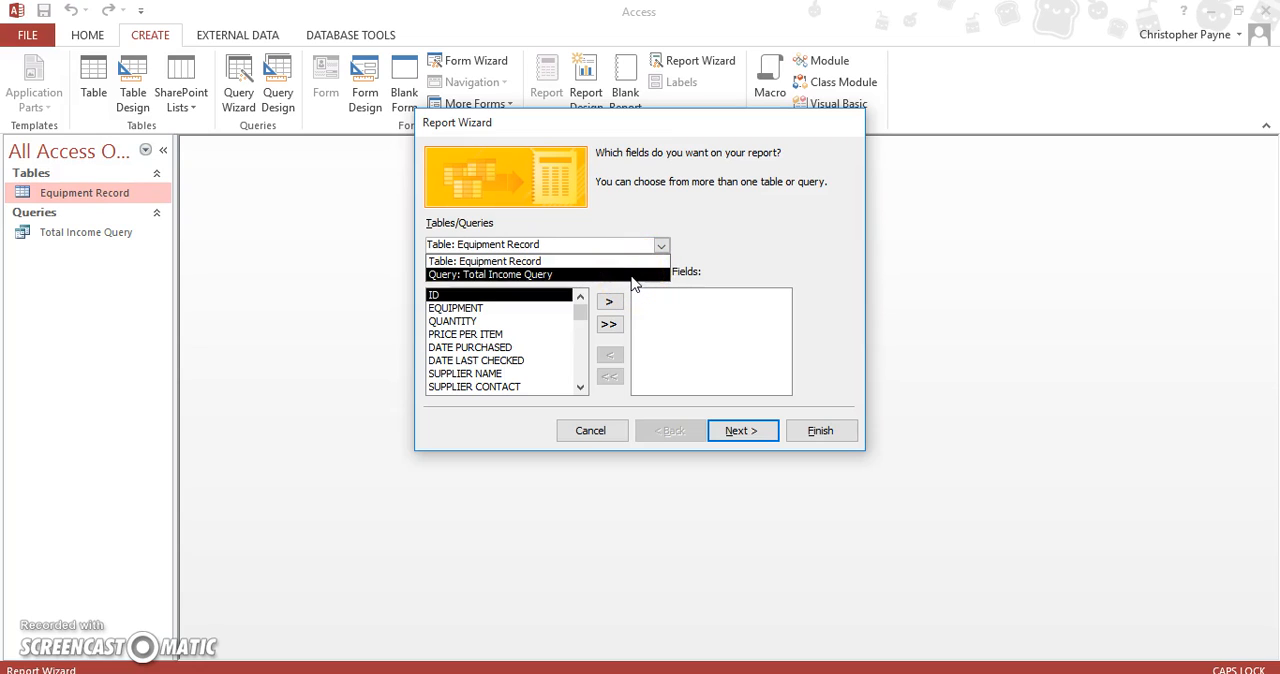
pyautogui.click(631, 275)
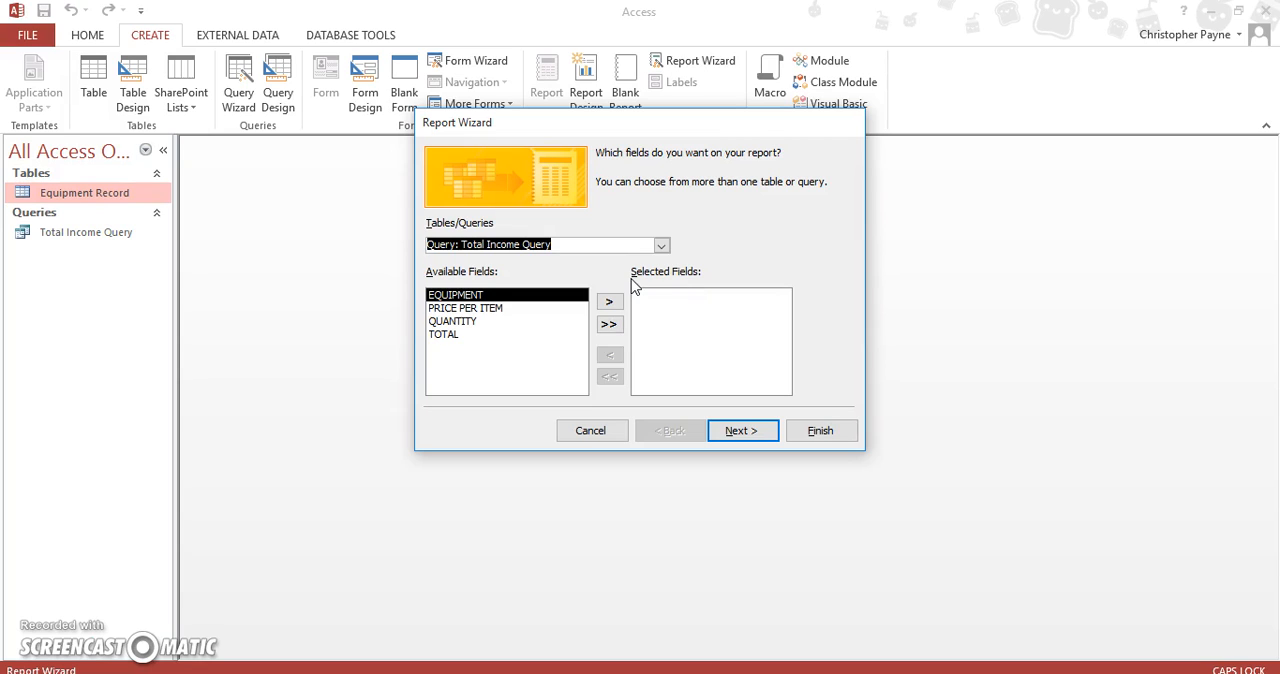
pyautogui.click(609, 325)
pyautogui.click(743, 434)
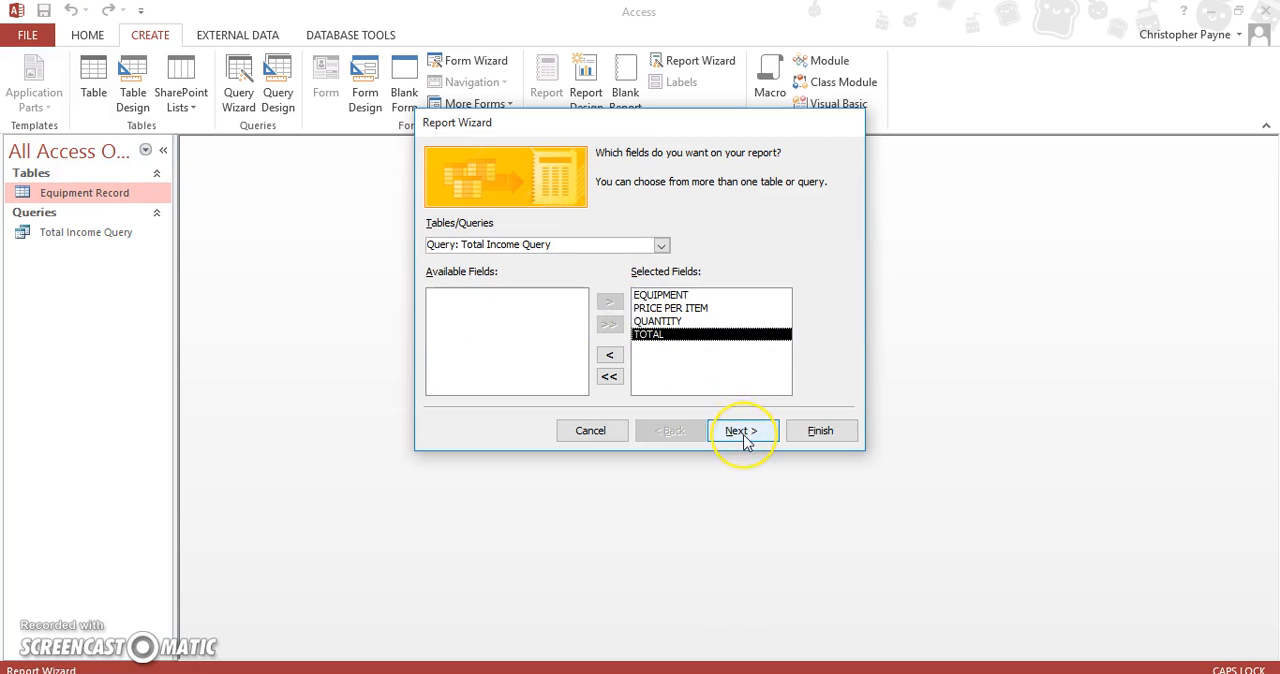
pyautogui.click(743, 432)
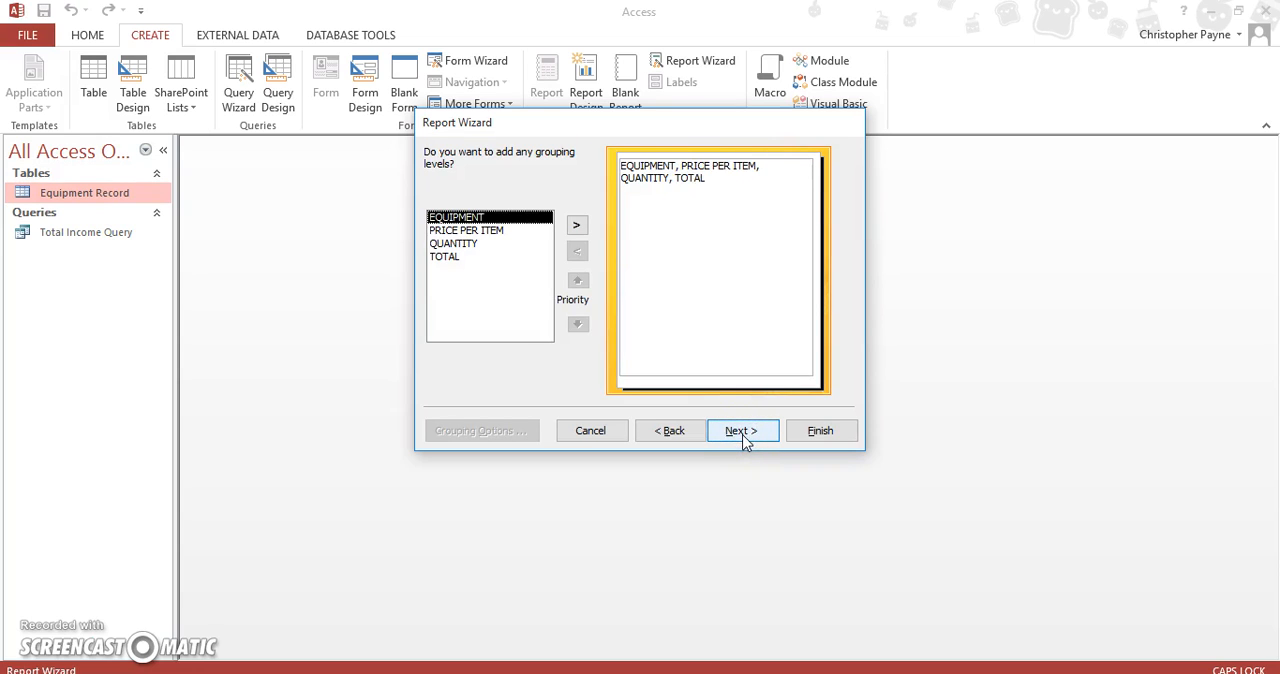
# Group the report by EQUIPMENT and sort its detail records by QUANTITY in ascending order
pyautogui.click(577, 226)
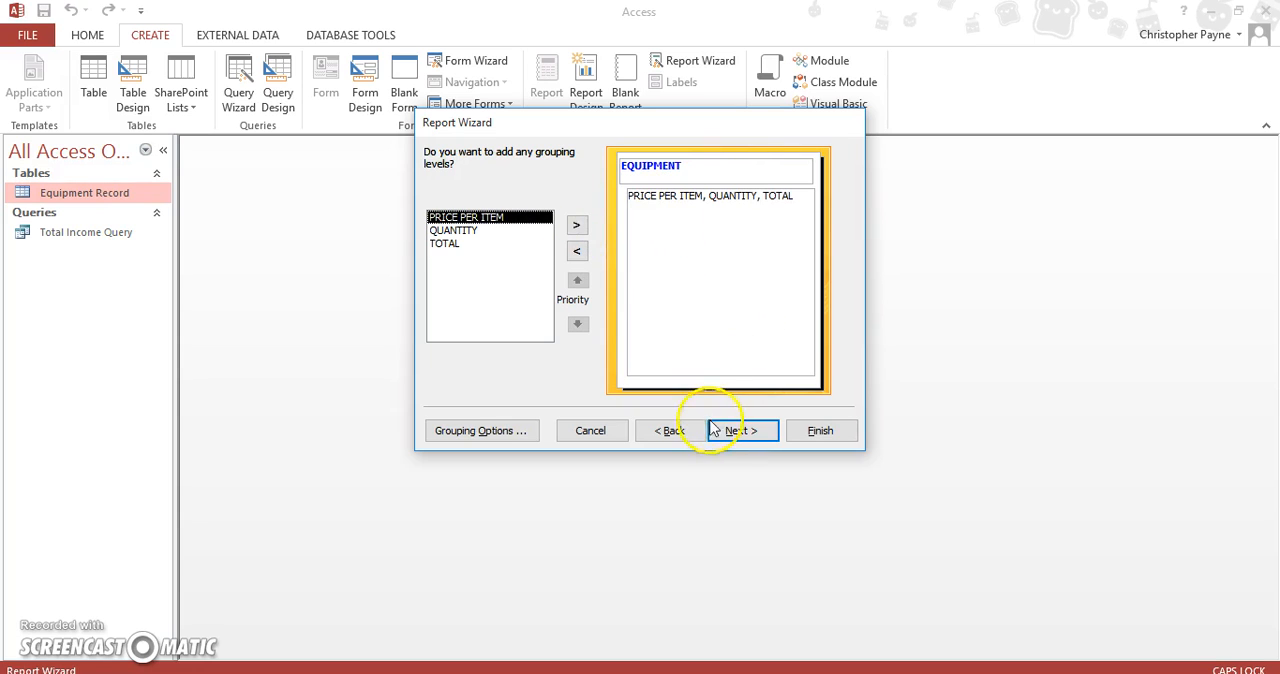
pyautogui.click(741, 431)
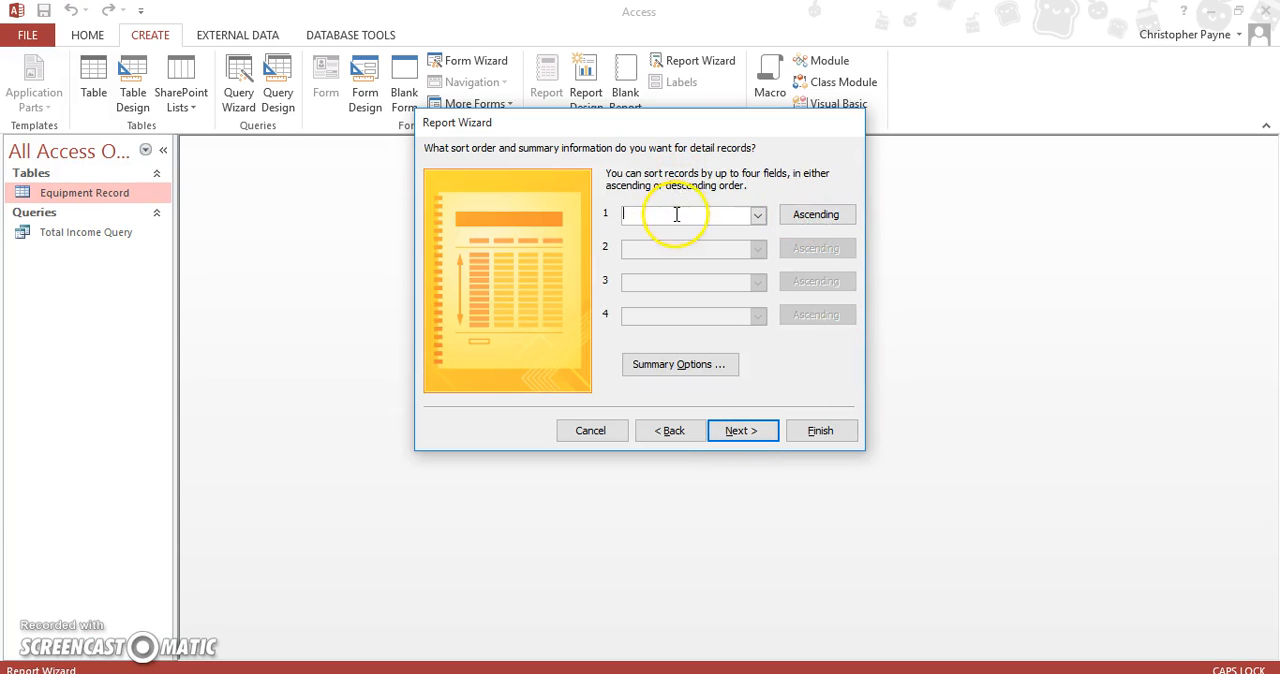
pyautogui.click(757, 216)
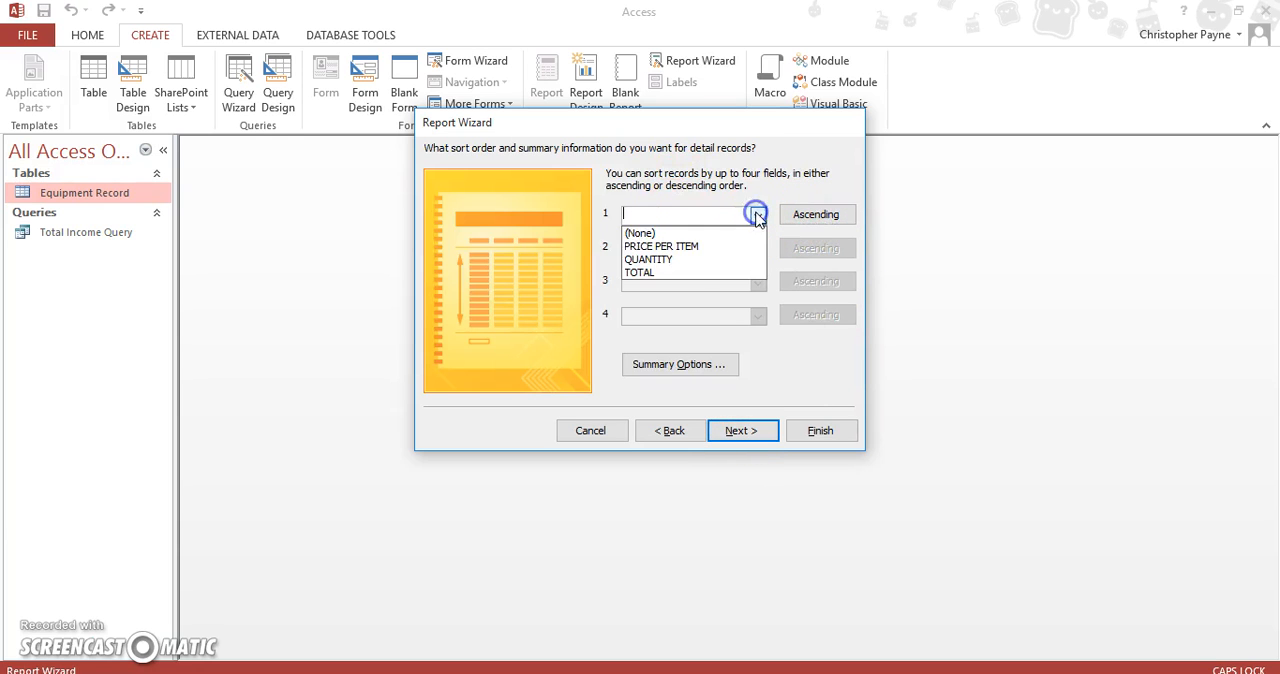
pyautogui.click(733, 261)
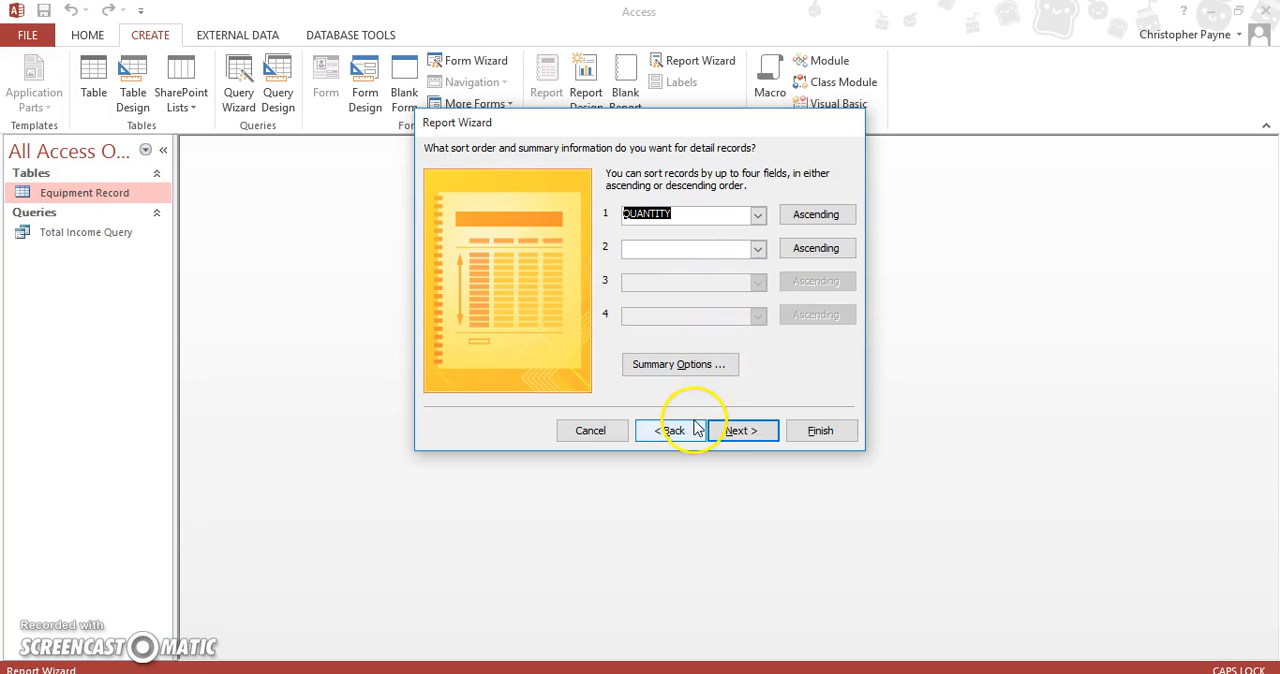
pyautogui.click(729, 434)
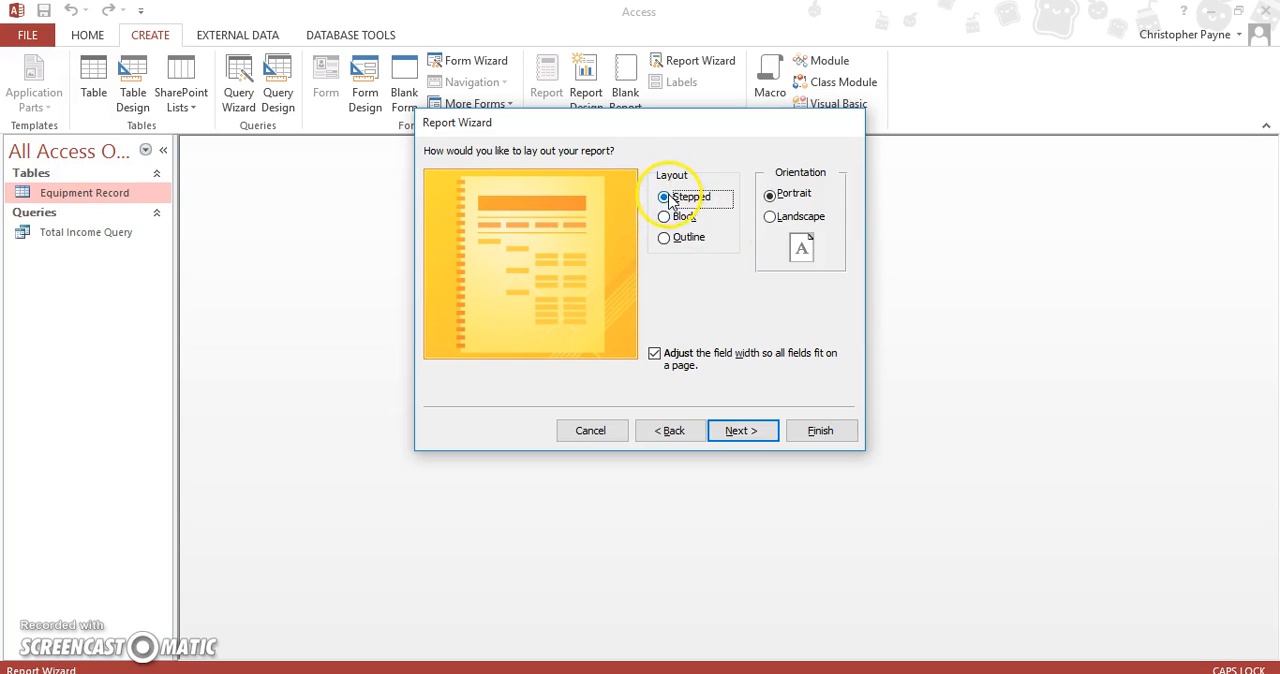
# Accept the stepped portrait layout, title the report Total Income and finish the wizard with a preview
pyautogui.click(736, 431)
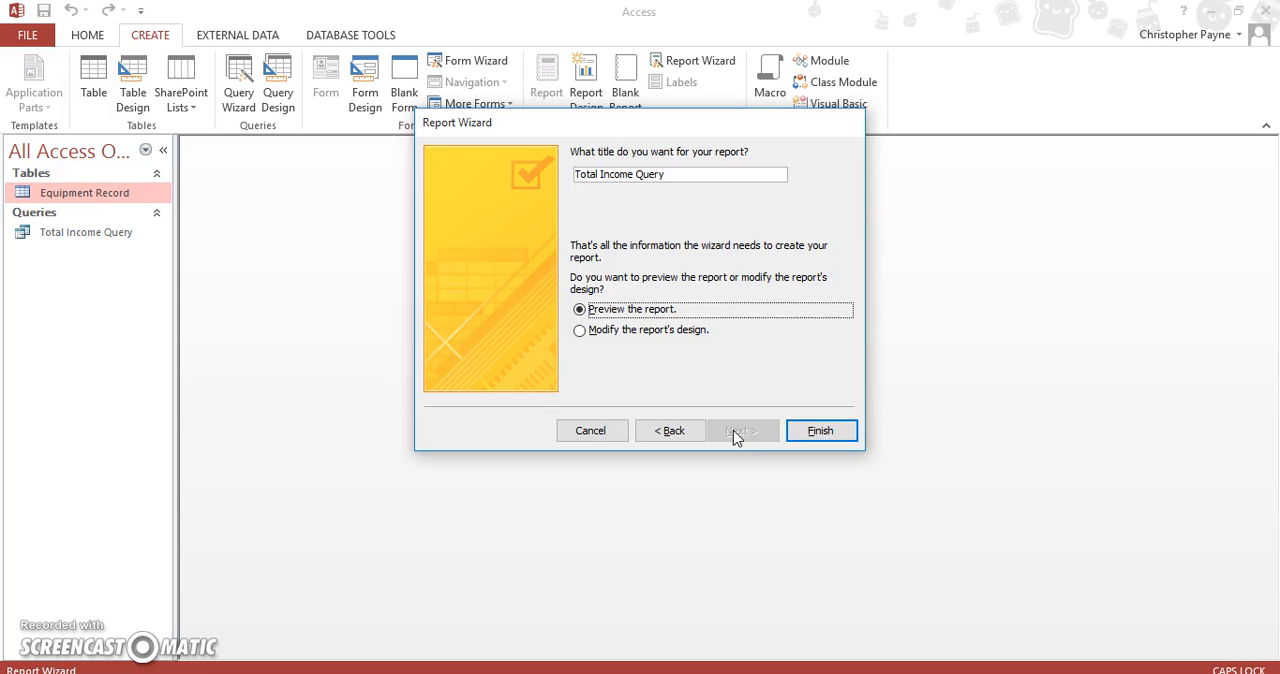
pyautogui.click(712, 175)
pyautogui.press('BackSpace')
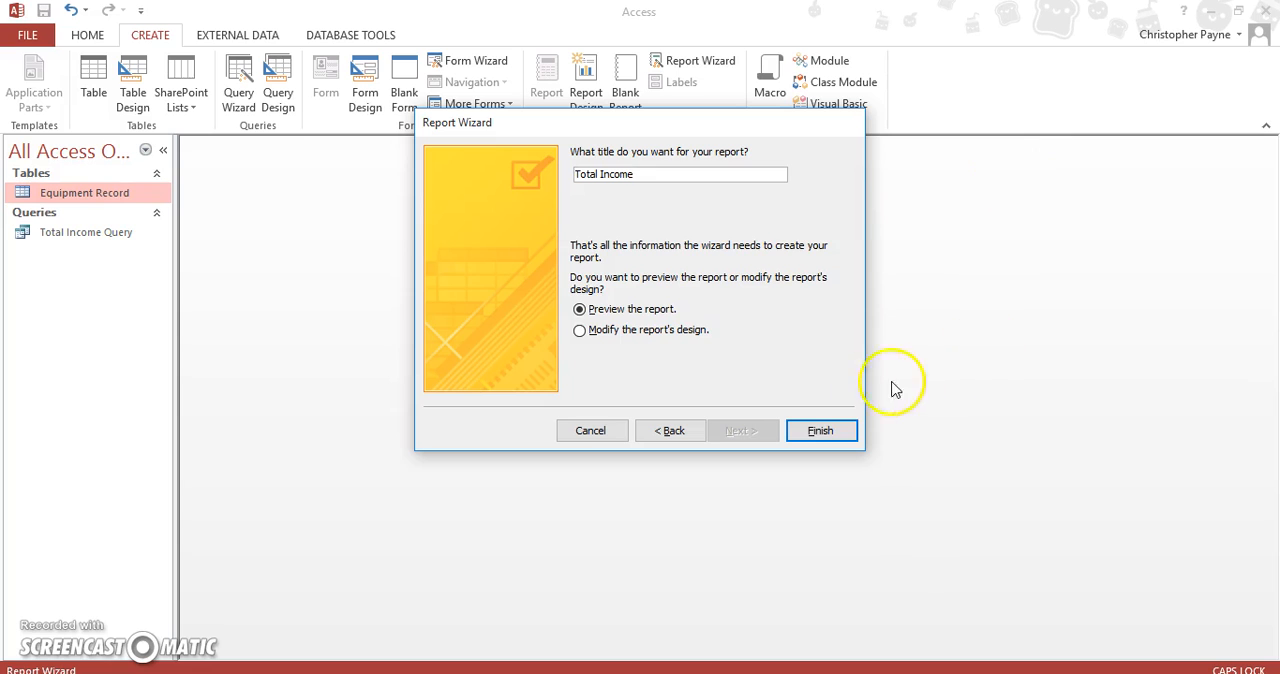
pyautogui.click(822, 432)
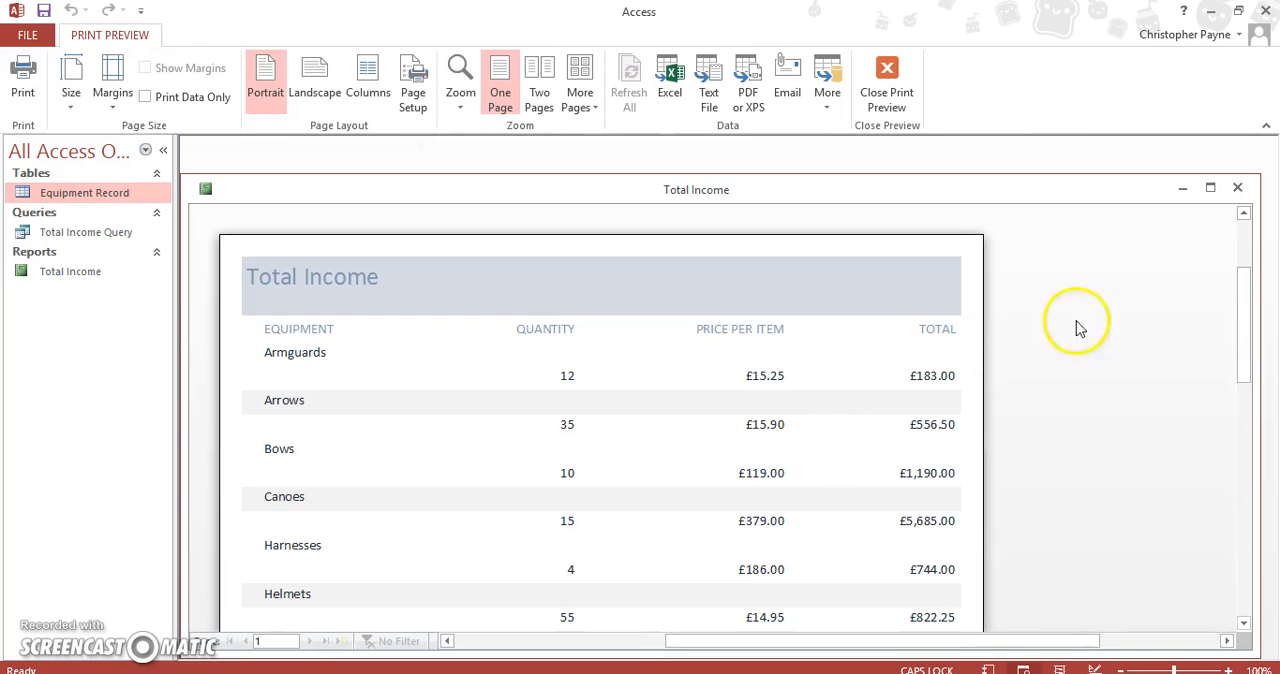
# Leave the print preview for the report's design and expand the empty Report Footer section to about 0.6 cm high
pyautogui.moveTo(1245, 280); pyautogui.dragTo(1204, 292)
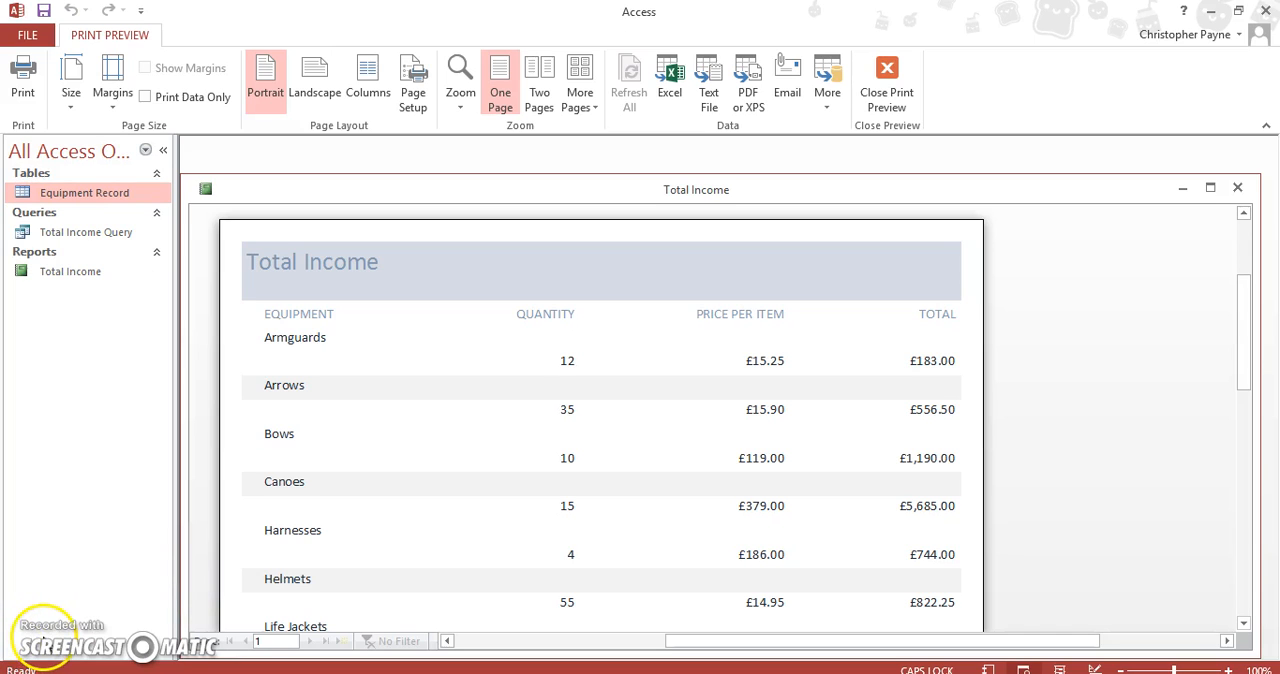
pyautogui.click(893, 94)
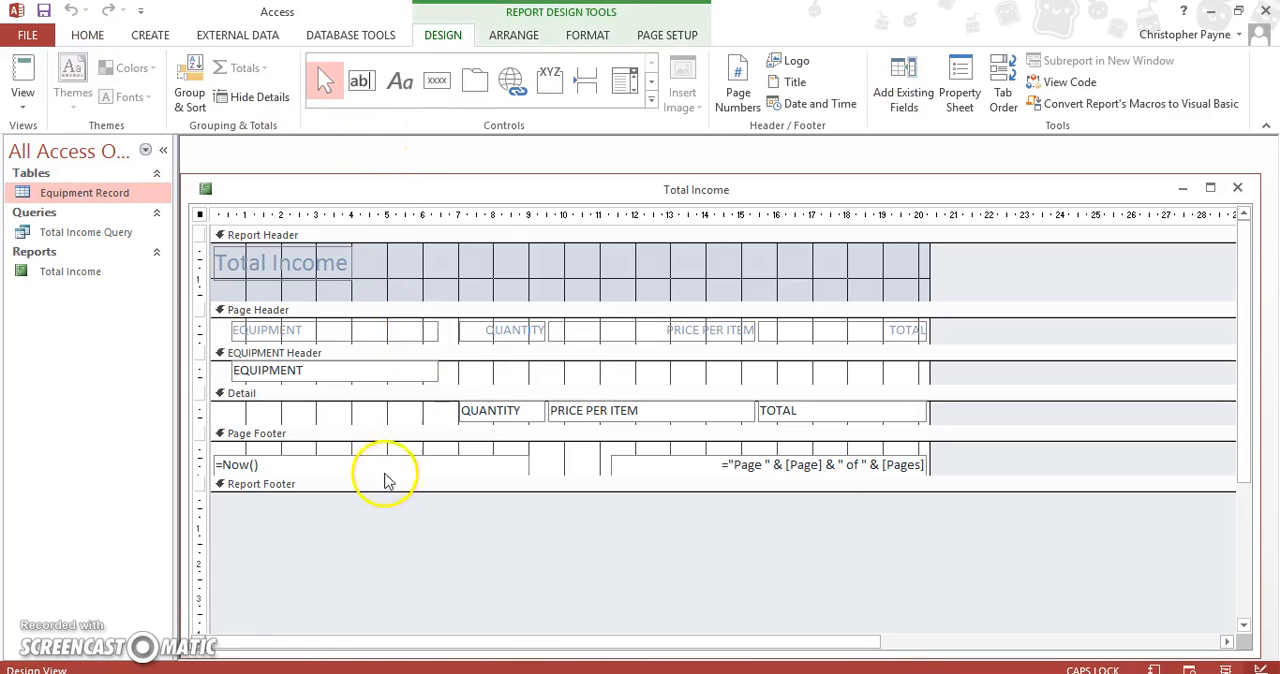
pyautogui.moveTo(377, 491); pyautogui.dragTo(377, 511)
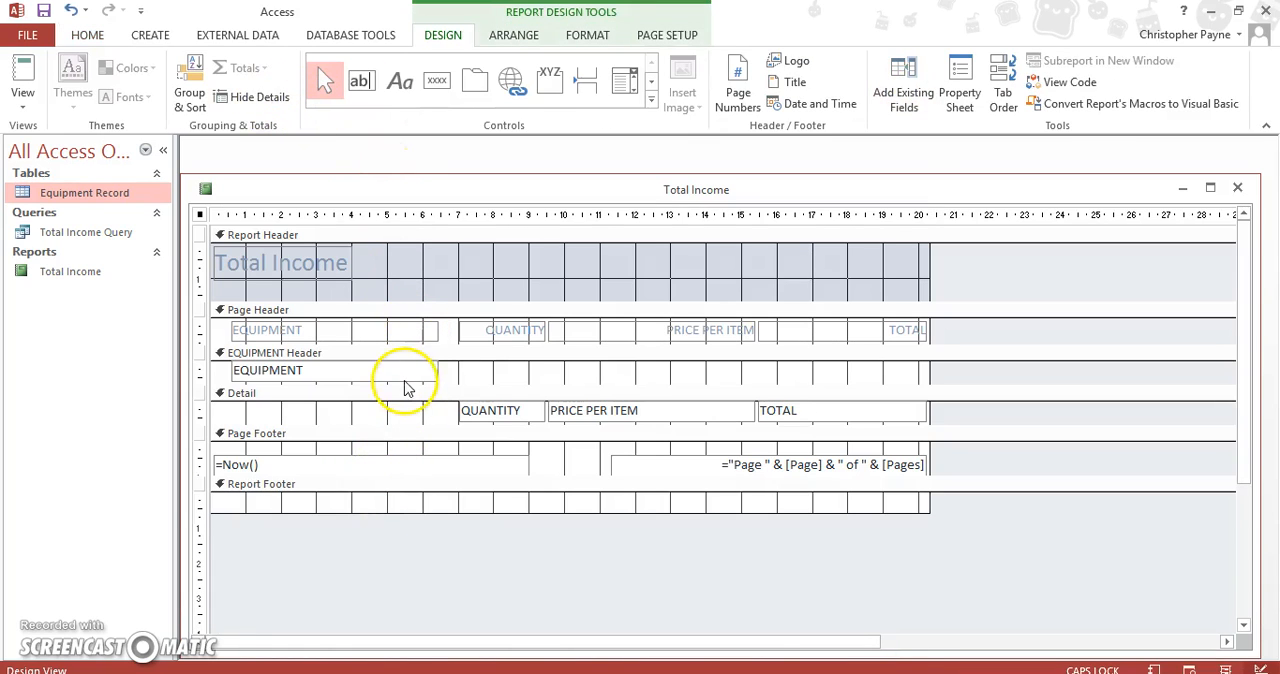